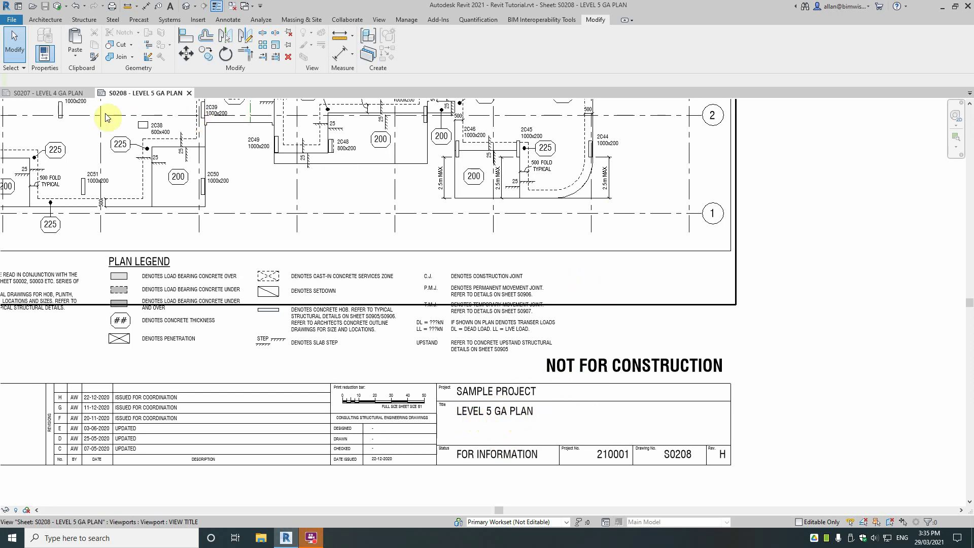
# - Compare the Level 4 and Level 5 GA plan sheets and bring S0208's upper plan grid into view
pyautogui.click(57, 93)
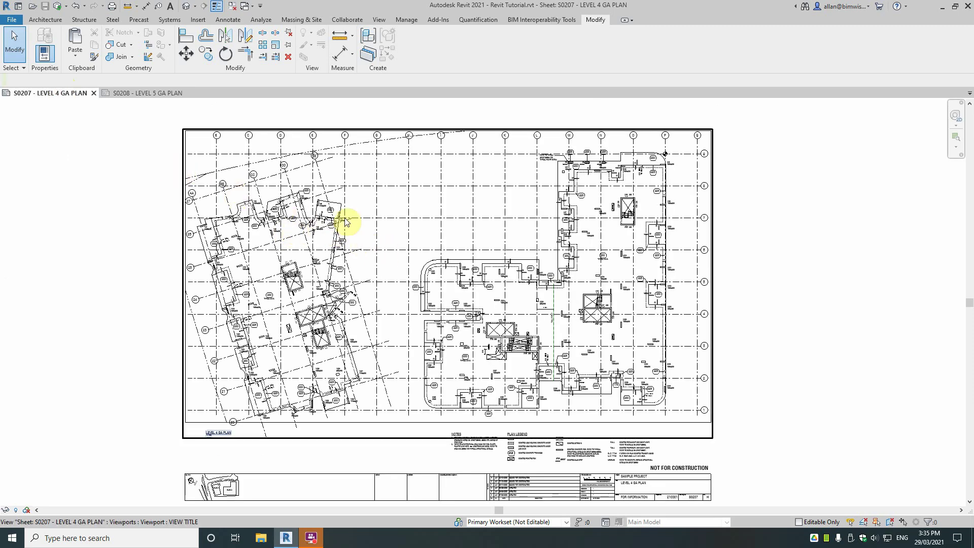
pyautogui.scroll(8, 738, 440)
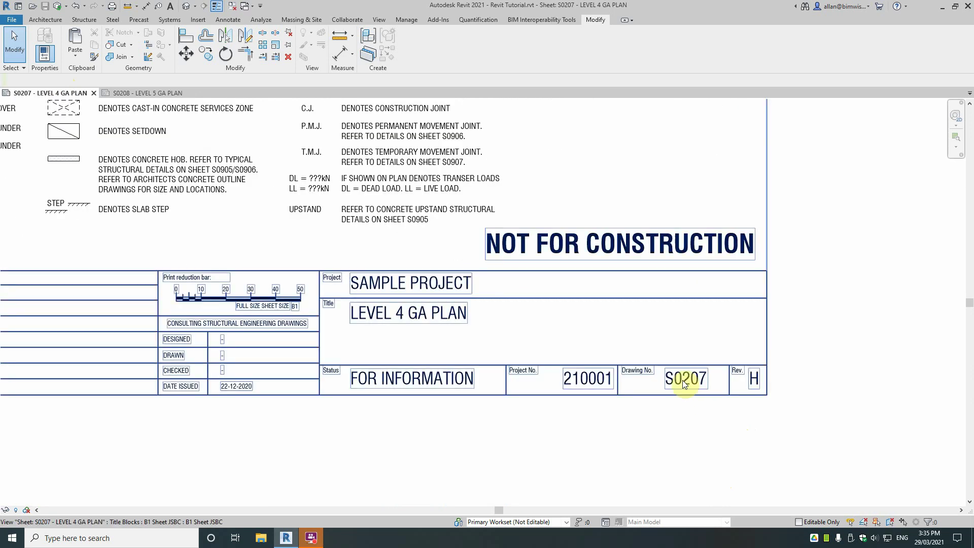
pyautogui.scroll(-5, 493, 306)
pyautogui.scroll(-5, 616, 460)
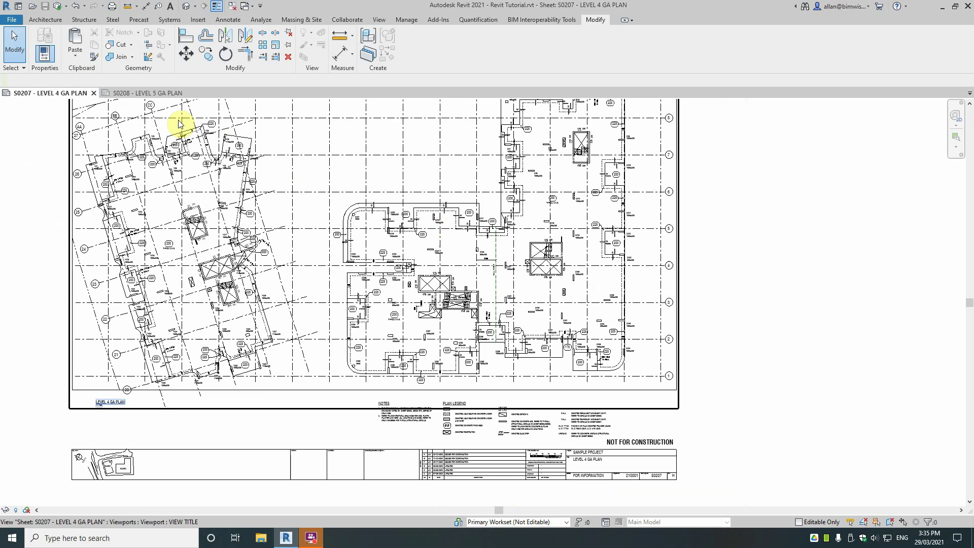
pyautogui.click(154, 93)
pyautogui.moveTo(306, 158); pyautogui.dragTo(831, 448, button='middle')
pyautogui.scroll(-4, 365, 183)
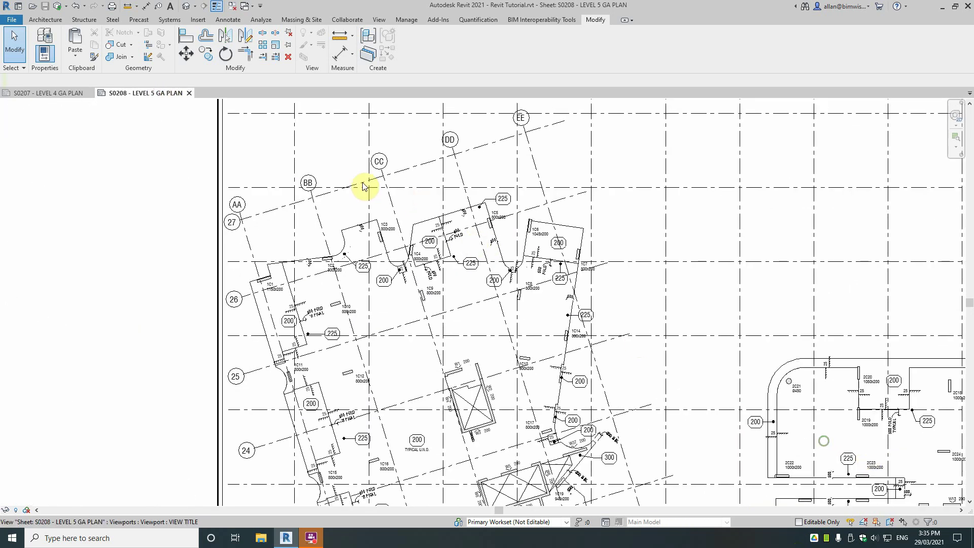
pyautogui.scroll(2, 406, 182)
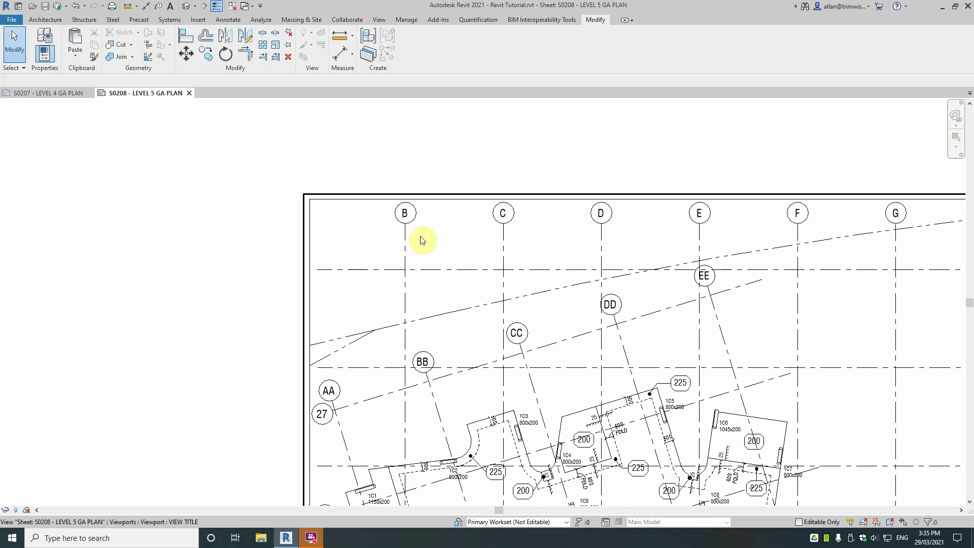
# - Draw a Pink Hidden Lines detail line from the grid B intersection up-left off the sheet
pyautogui.press('d')
pyautogui.press('l')
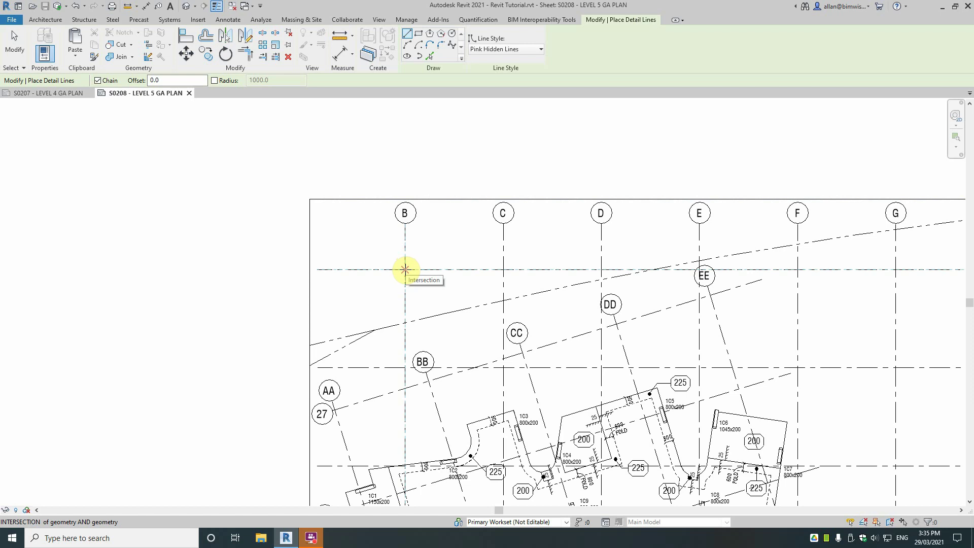
pyautogui.click(404, 269)
pyautogui.click(258, 163)
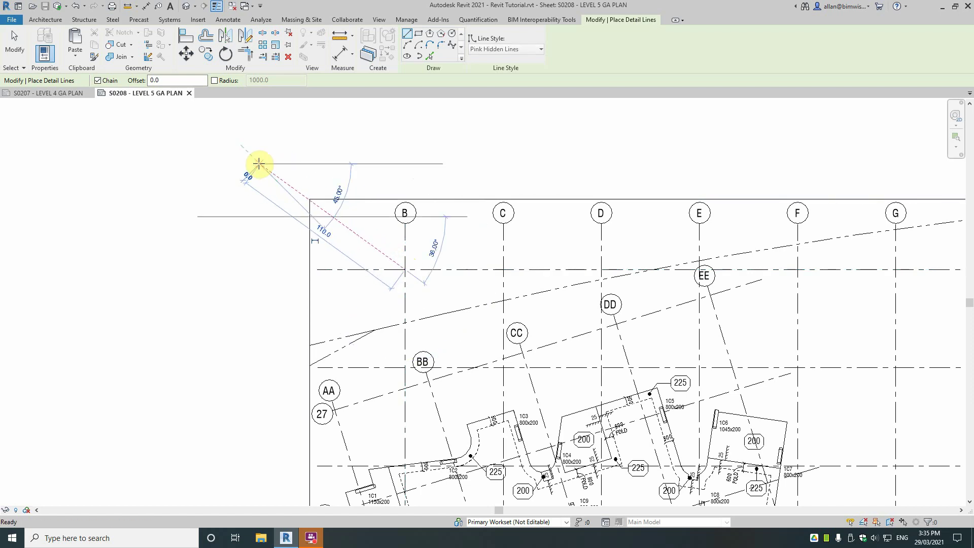
pyautogui.press('Escape')
pyautogui.press('Escape')
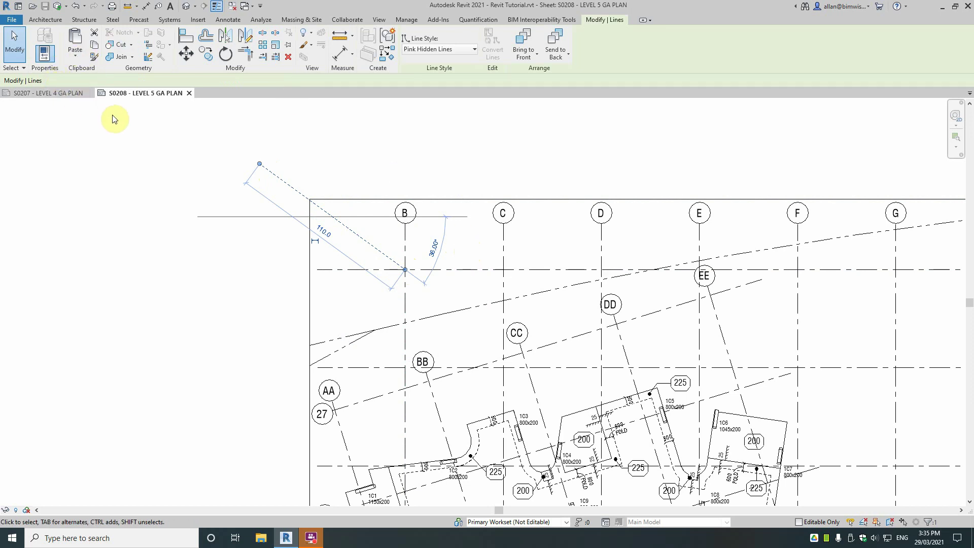
# - Paste the guide line aligned to current view onto S0207 and zoom to the plan's top-left corner
pyautogui.click(61, 93)
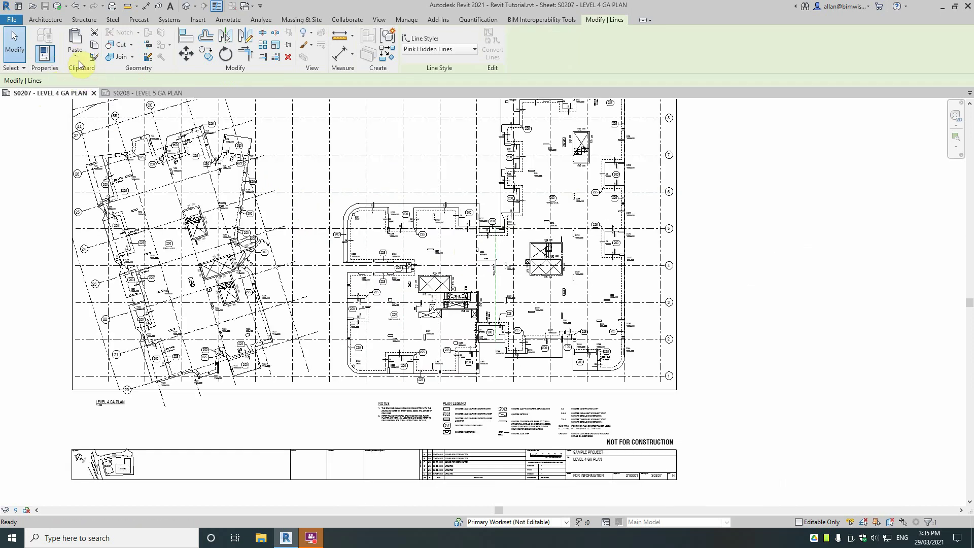
pyautogui.click(76, 60)
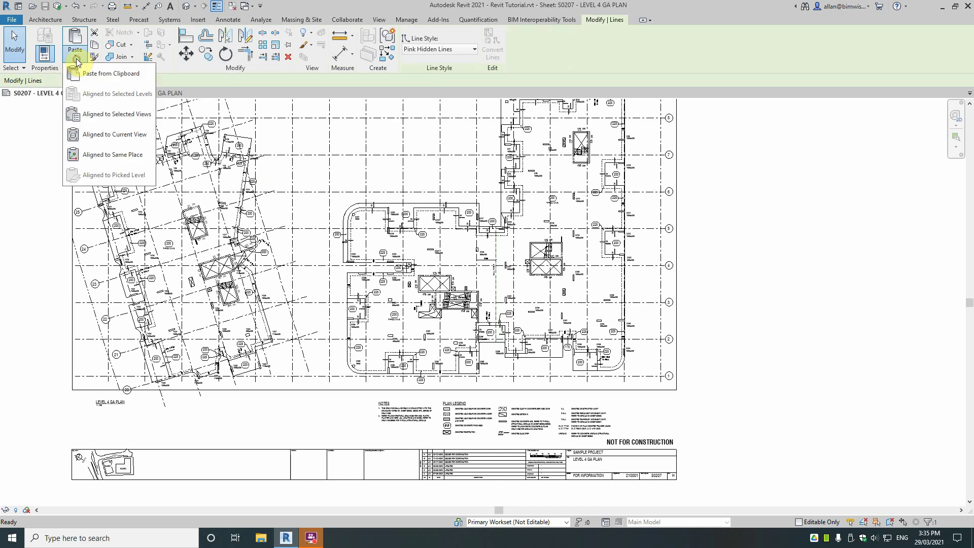
pyautogui.click(101, 134)
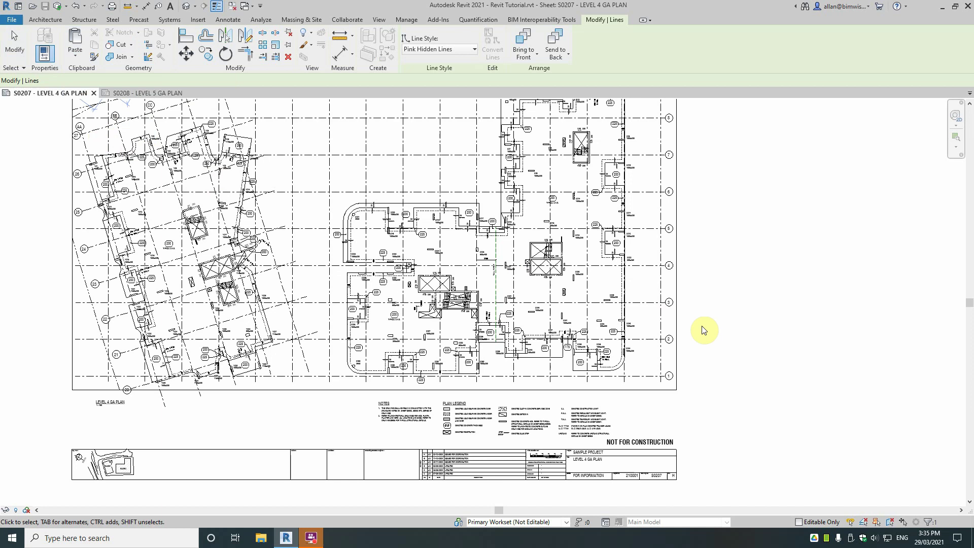
pyautogui.click(733, 315)
pyautogui.scroll(2, 891, 417)
pyautogui.moveTo(891, 417); pyautogui.dragTo(935, 467, button='middle')
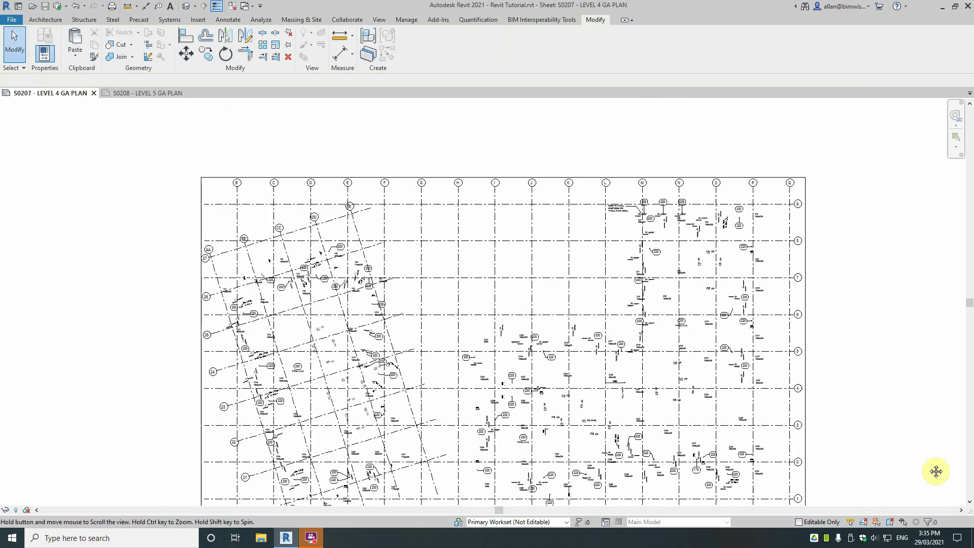
pyautogui.scroll(2, 304, 187)
pyautogui.scroll(2, 278, 238)
pyautogui.scroll(1, 278, 238)
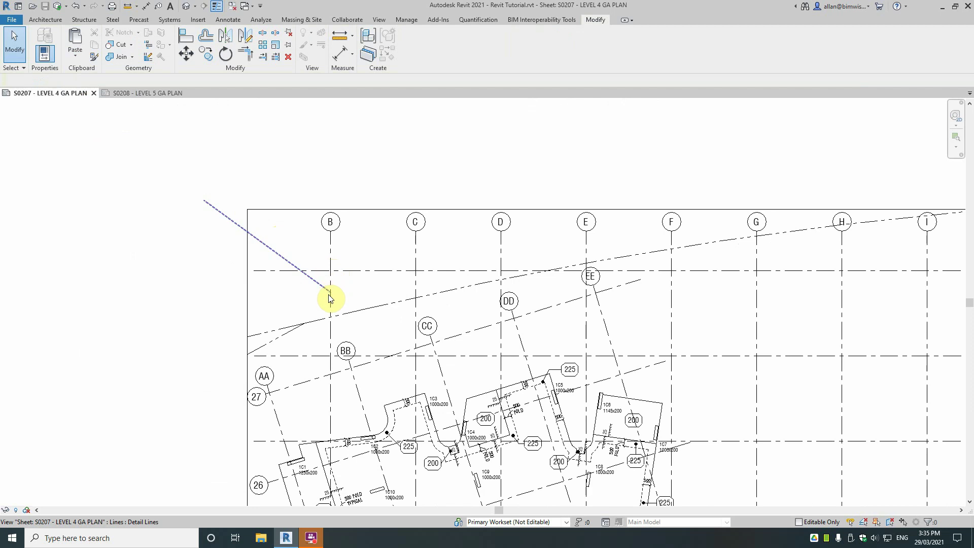
# - Move the Level 4 viewport from its grid B intersection onto the guide line's endpoint
pyautogui.click(145, 93)
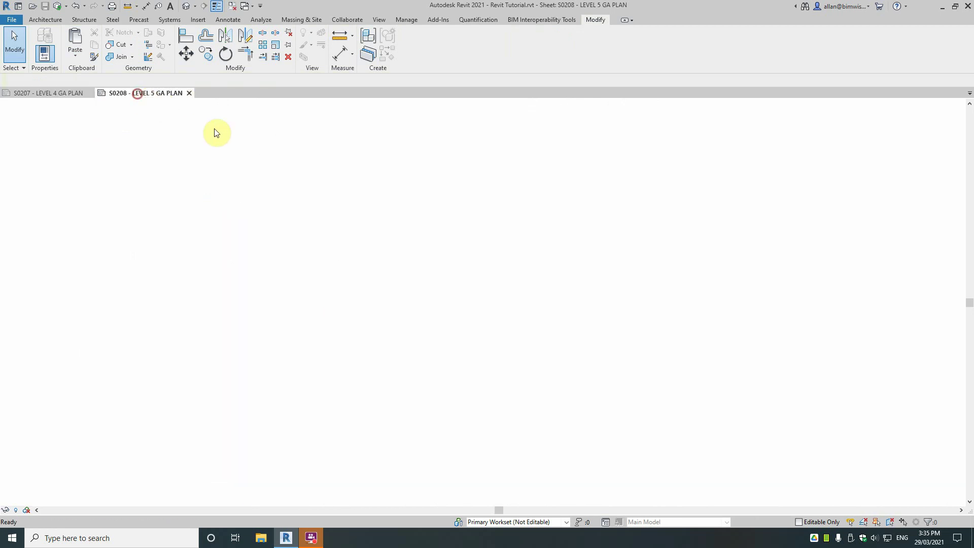
pyautogui.click(56, 93)
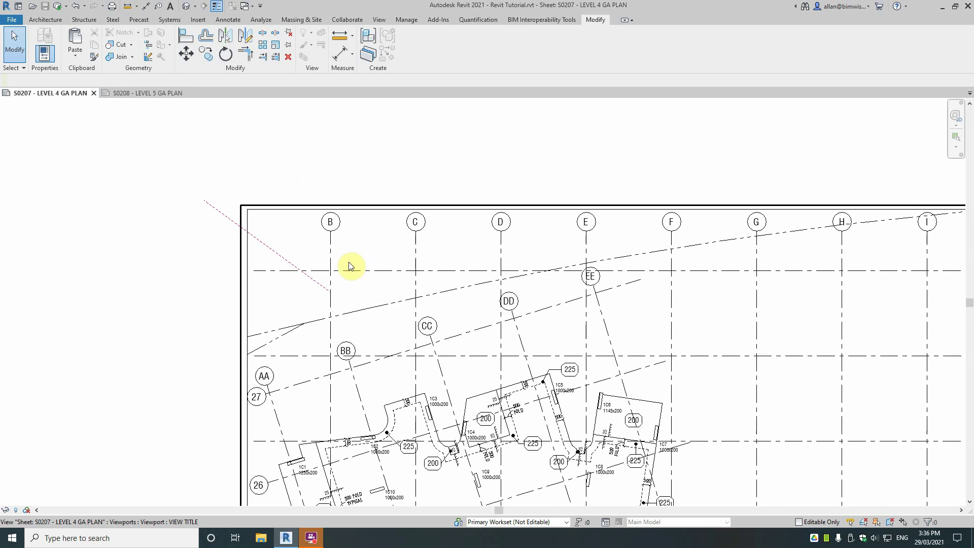
pyautogui.click(358, 273)
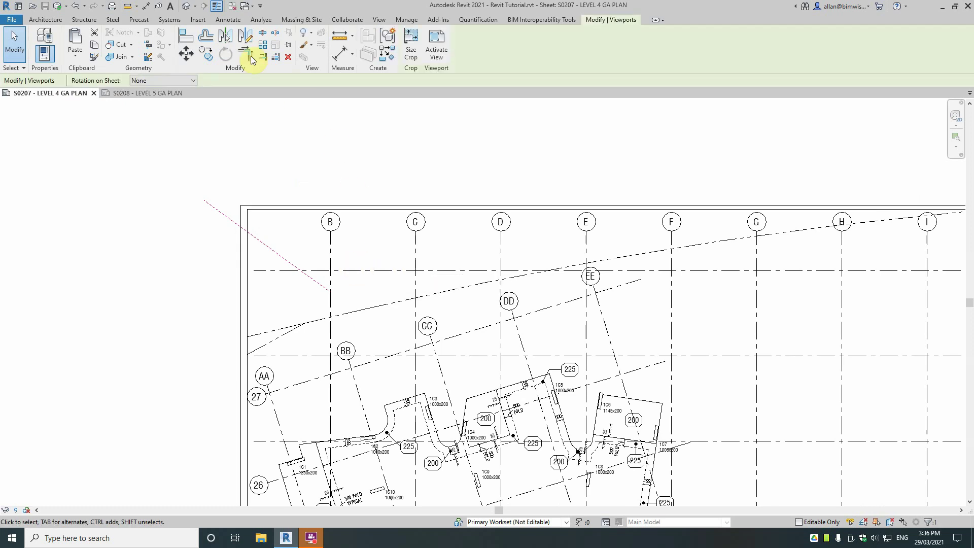
pyautogui.click(186, 53)
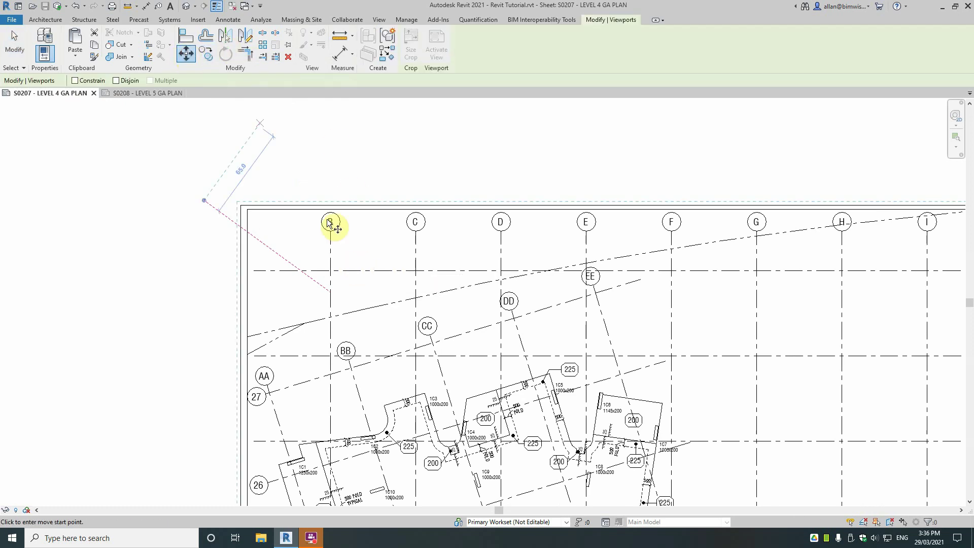
pyautogui.click(330, 271)
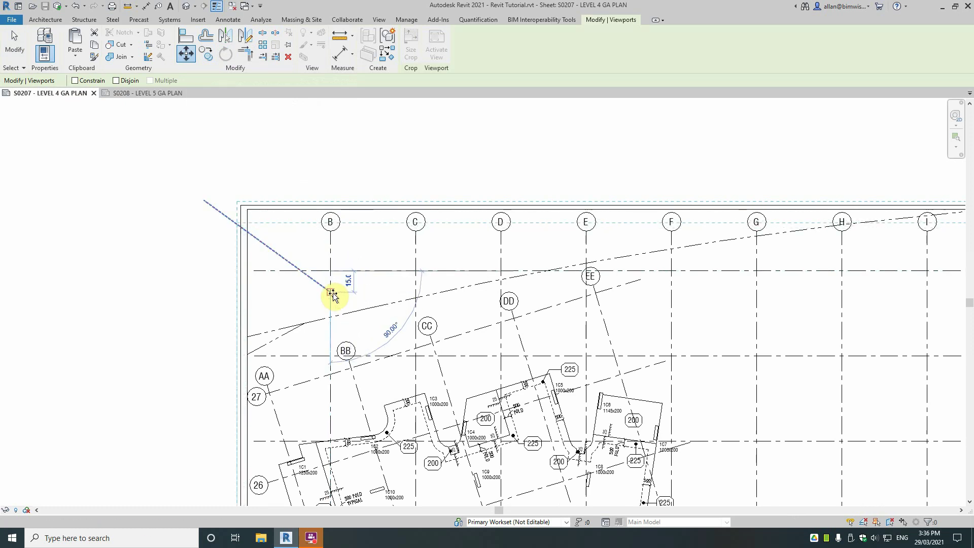
pyautogui.click(332, 293)
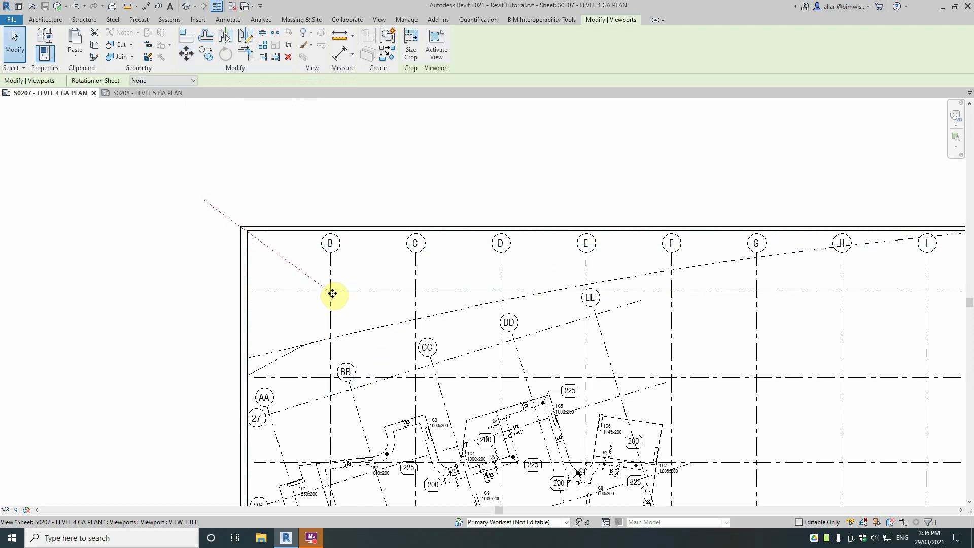
pyautogui.click(104, 288)
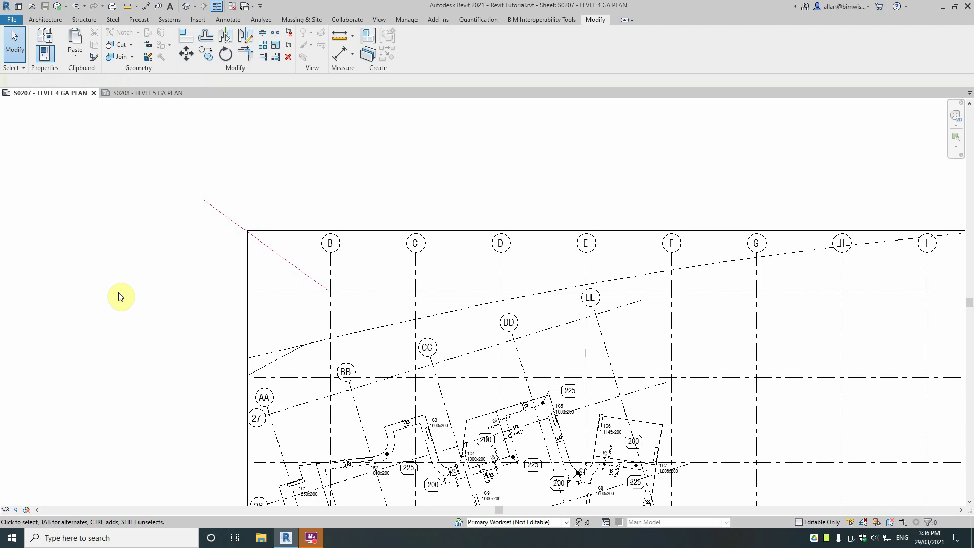
# - Zoom out to review the realigned Level 4 plan on S0207, then return to sheet S0208
pyautogui.scroll(-2, 304, 218)
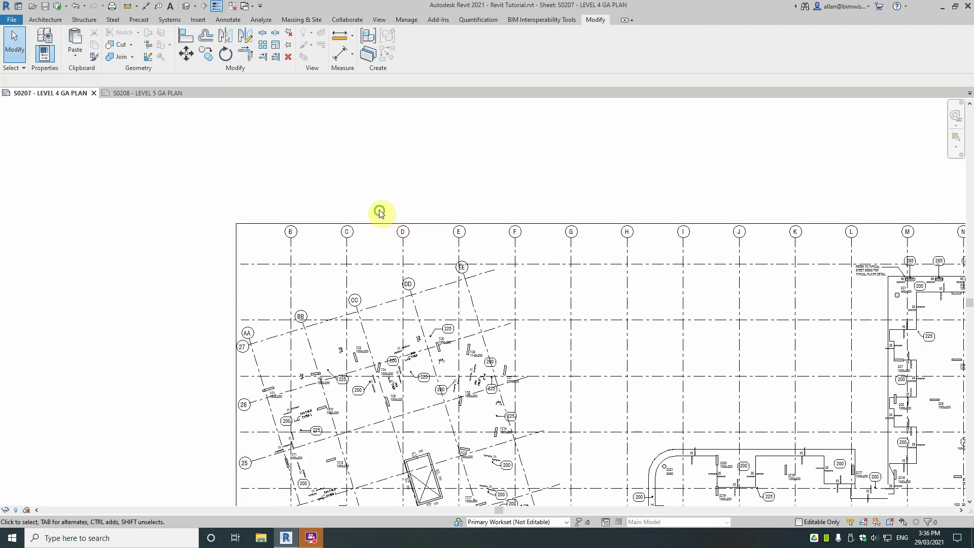
pyautogui.moveTo(380, 211); pyautogui.dragTo(314, 135, button='middle')
pyautogui.scroll(-3, 406, 189)
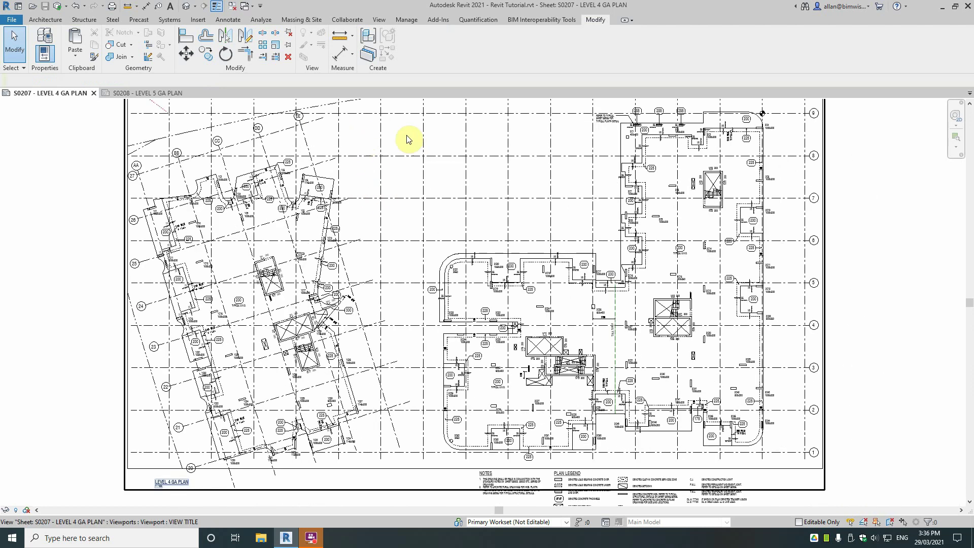
pyautogui.scroll(-2, 636, 269)
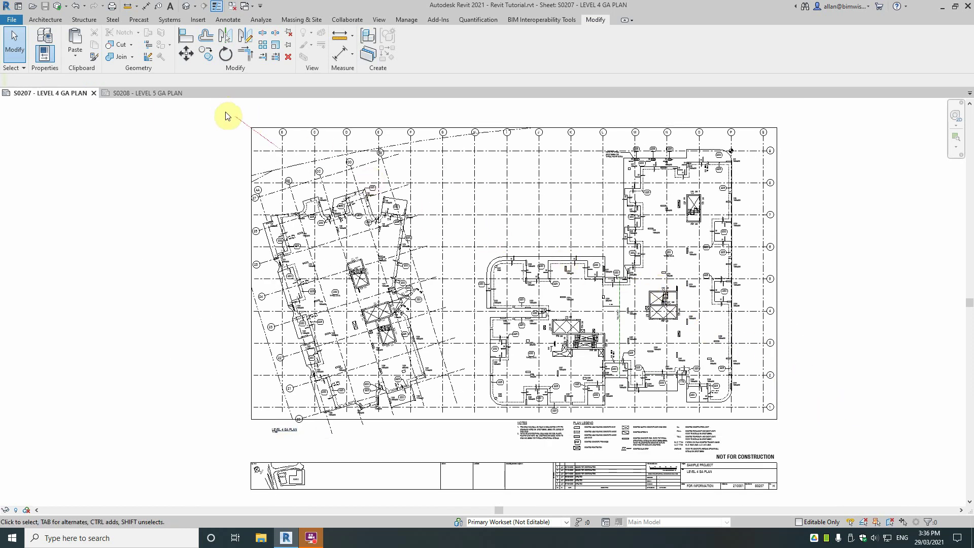
pyautogui.click(239, 119)
pyautogui.press('Escape')
pyautogui.click(147, 94)
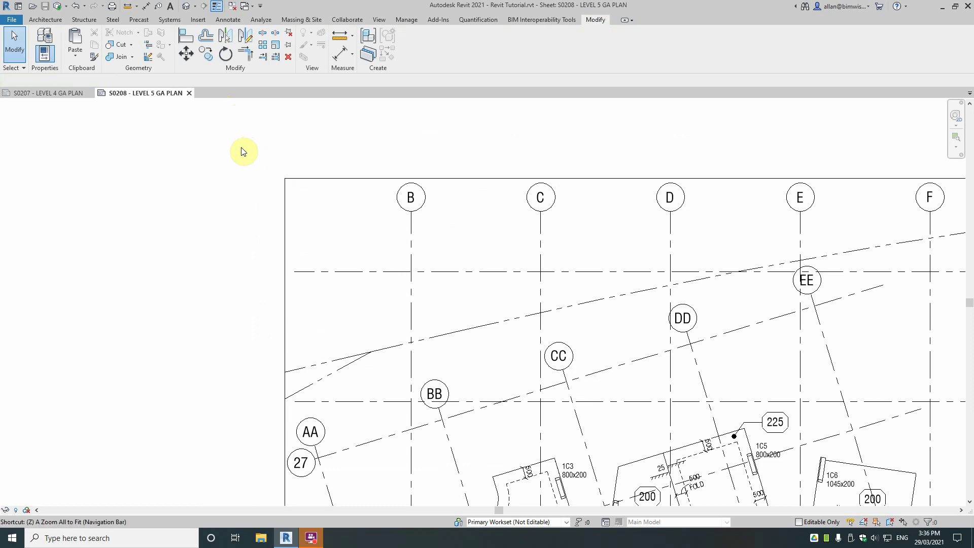
# - Fit sheet S0208 in view and keep its Guide Grid property at <None>
pyautogui.press('z')
pyautogui.press('f')
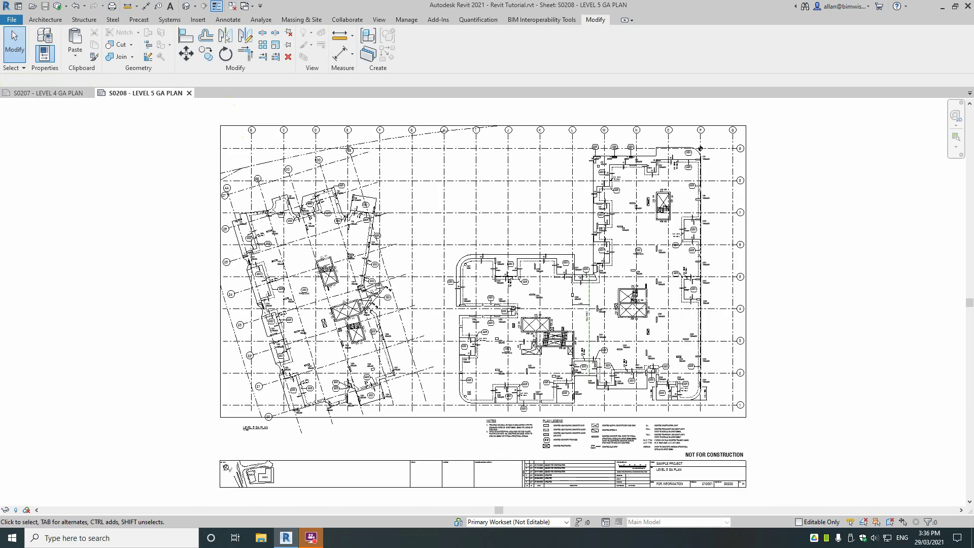
pyautogui.press('p')
pyautogui.press('p')
pyautogui.moveTo(819, 53); pyautogui.dragTo(871, 26)
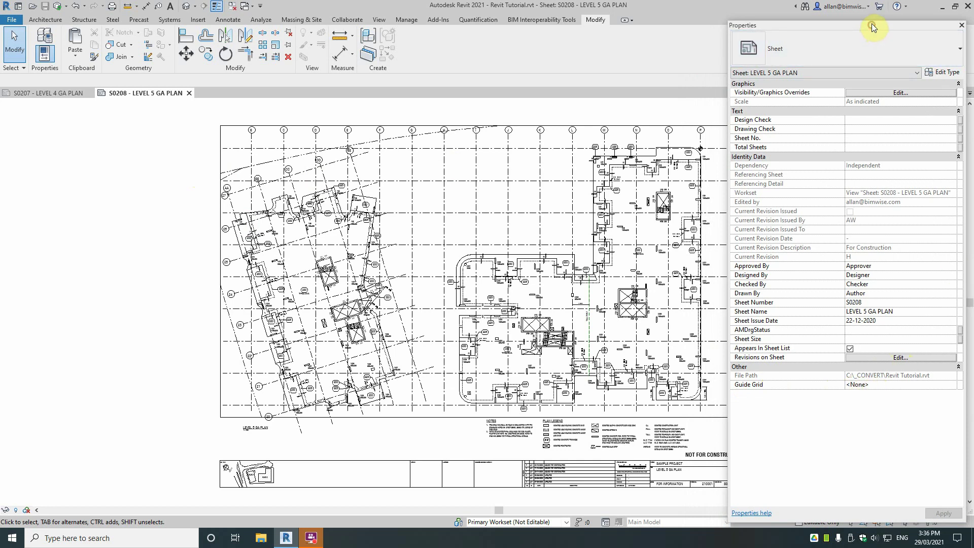
pyautogui.click(952, 386)
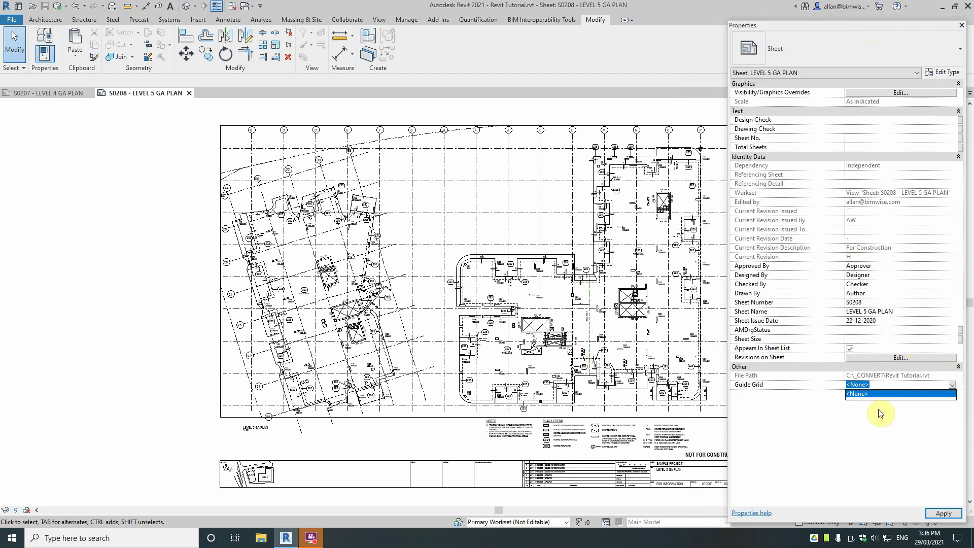
pyautogui.click(863, 422)
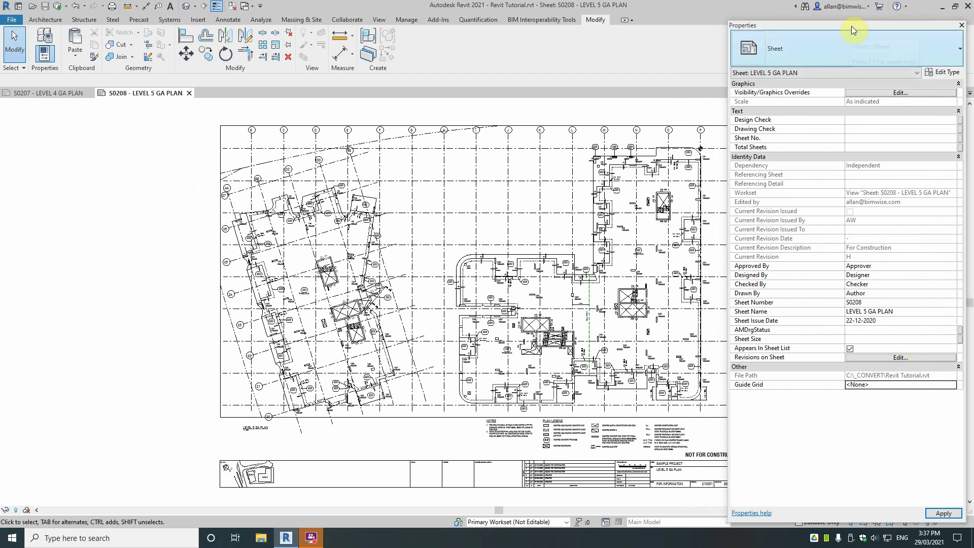
pyautogui.moveTo(851, 25); pyautogui.dragTo(973, 29)
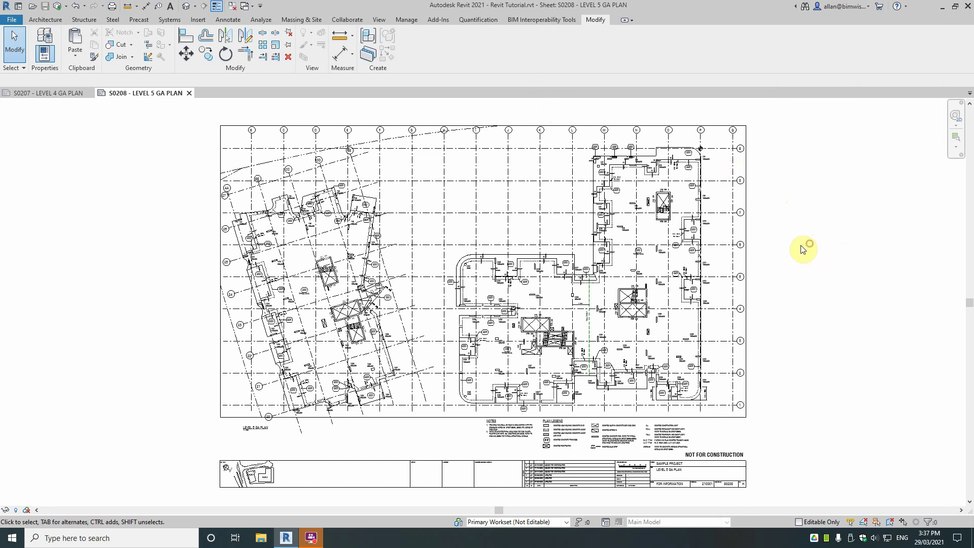
pyautogui.scroll(2, 769, 399)
pyautogui.scroll(-4, 747, 455)
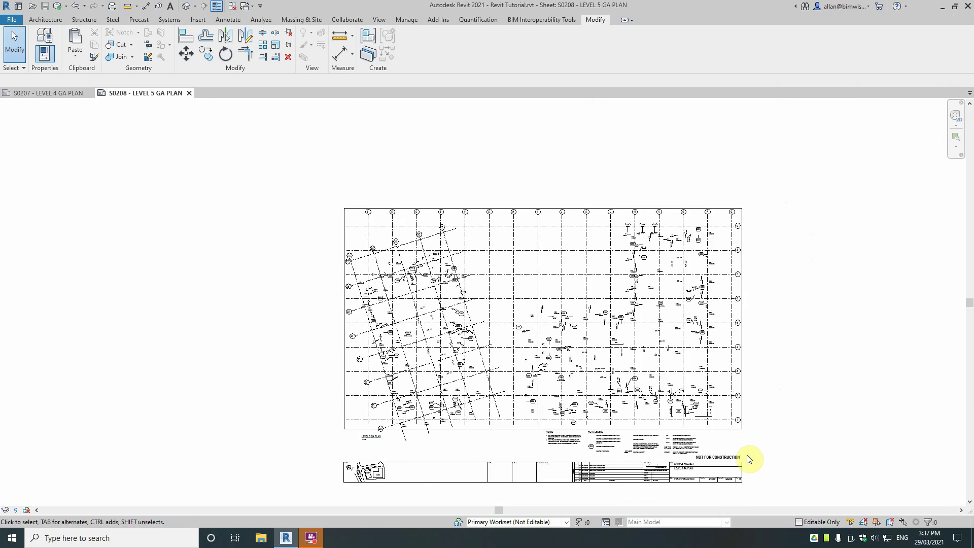
# - Create a guide grid named Upper Levels from the View tab's Guide Grid command
pyautogui.click(379, 21)
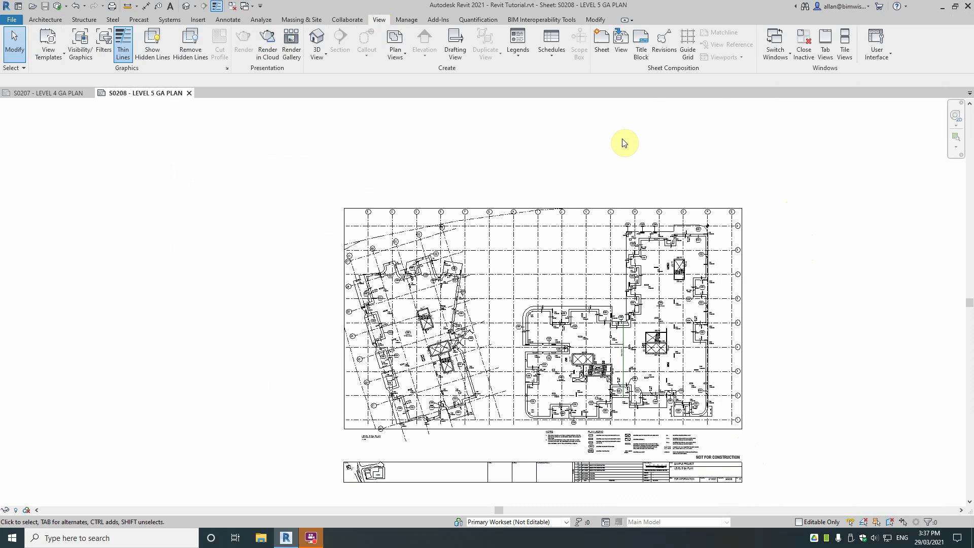
pyautogui.click(688, 43)
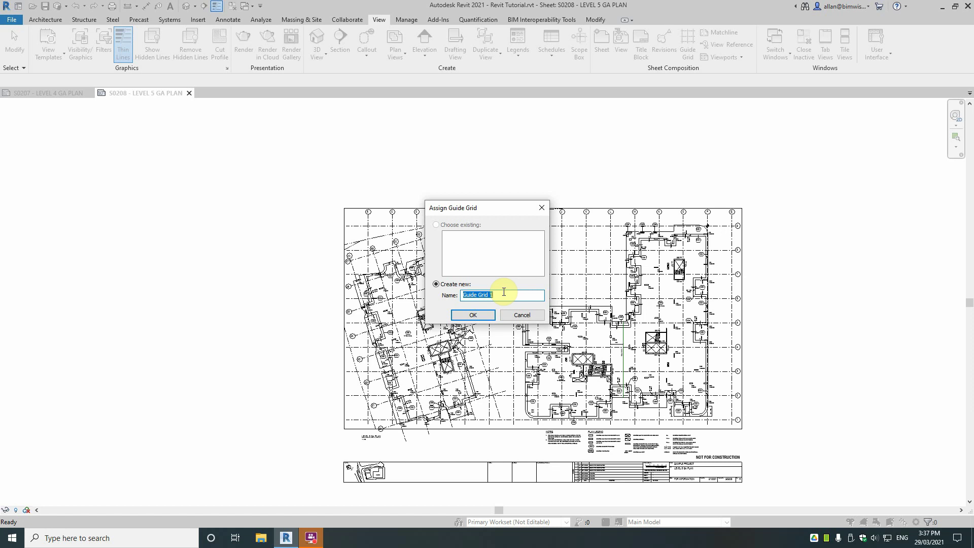
pyautogui.write('Upper Levels')
pyautogui.press('Return')
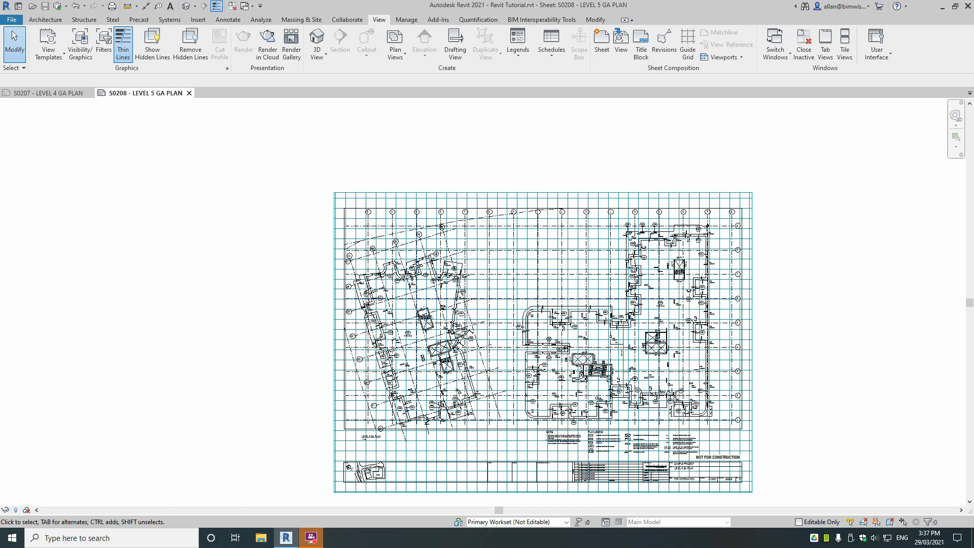
# - Set sheet S0207's Guide Grid to Upper Levels, then return to sheet S0208
pyautogui.click(72, 92)
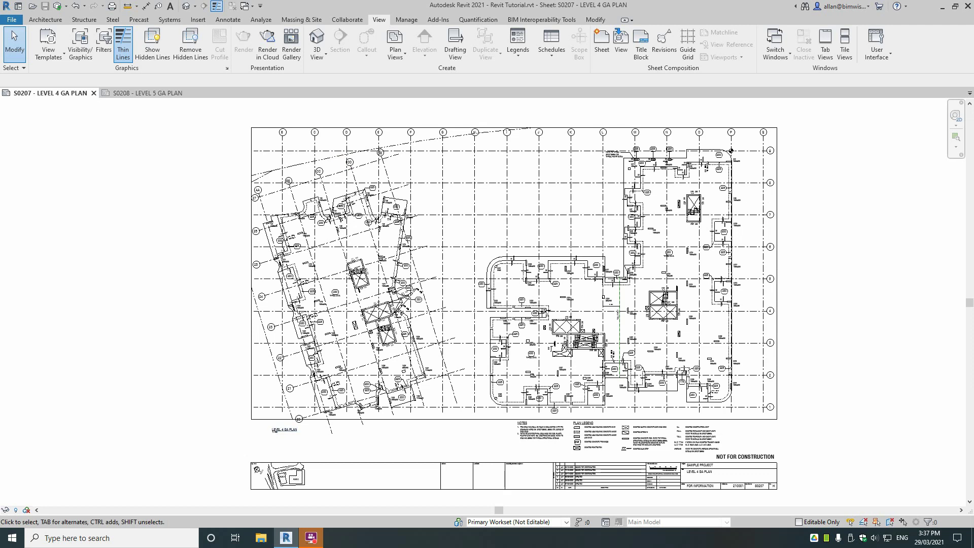
pyautogui.hotkey('ctrl', '1')
pyautogui.click(785, 416)
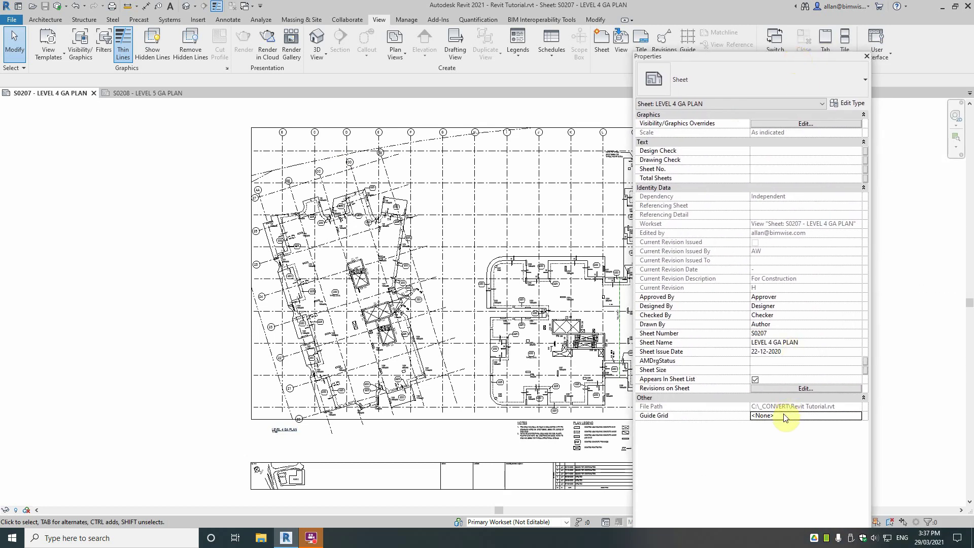
pyautogui.click(856, 415)
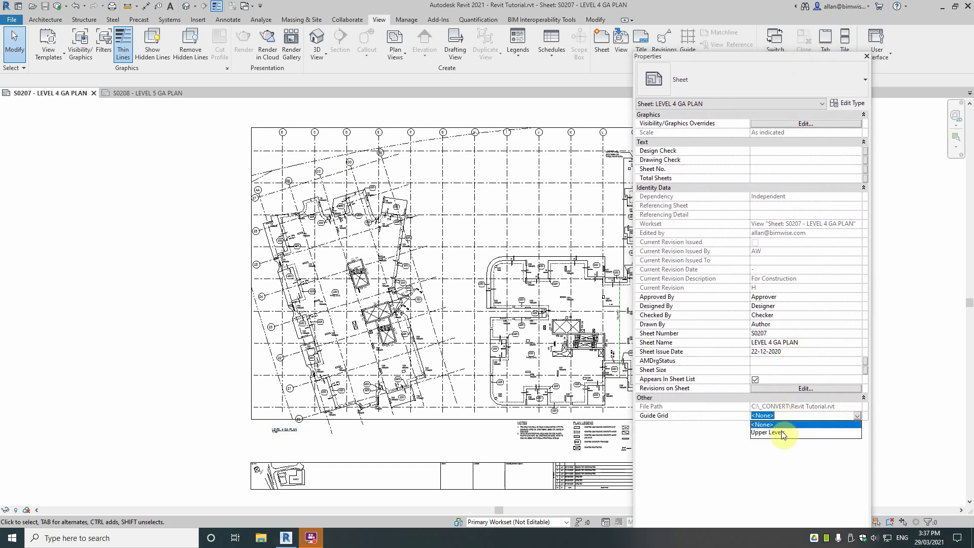
pyautogui.click(781, 431)
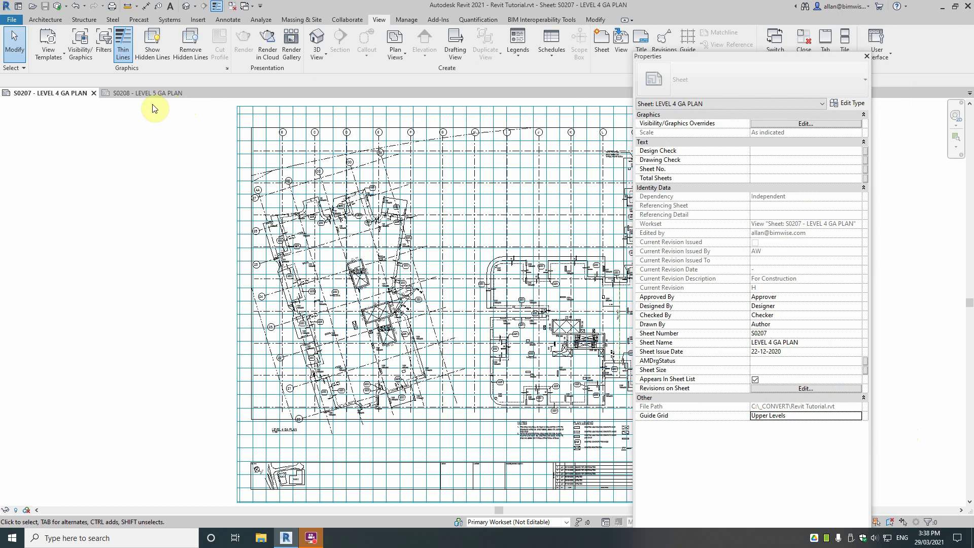
pyautogui.click(147, 92)
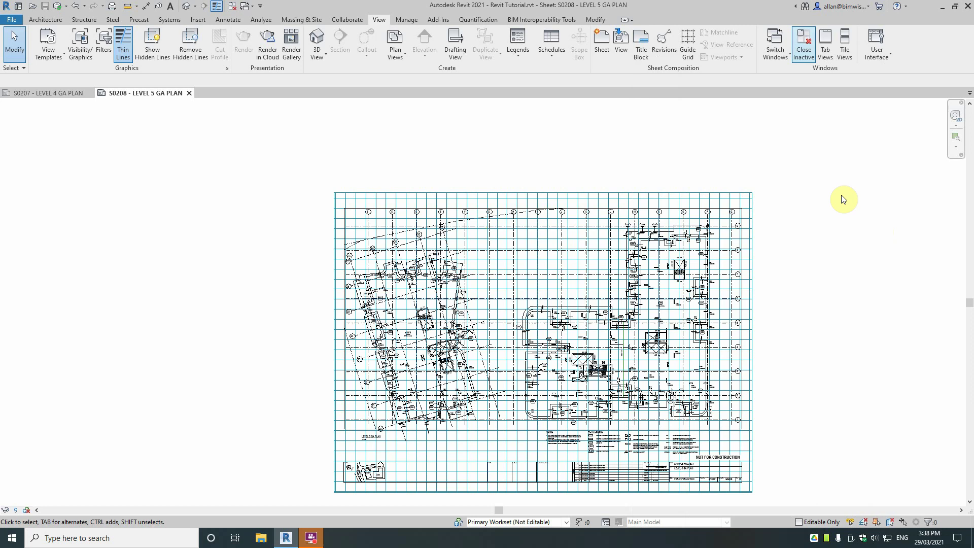
# - Zoom in on the Level 5 plan corner at grids P and 9
pyautogui.scroll(6, 715, 227)
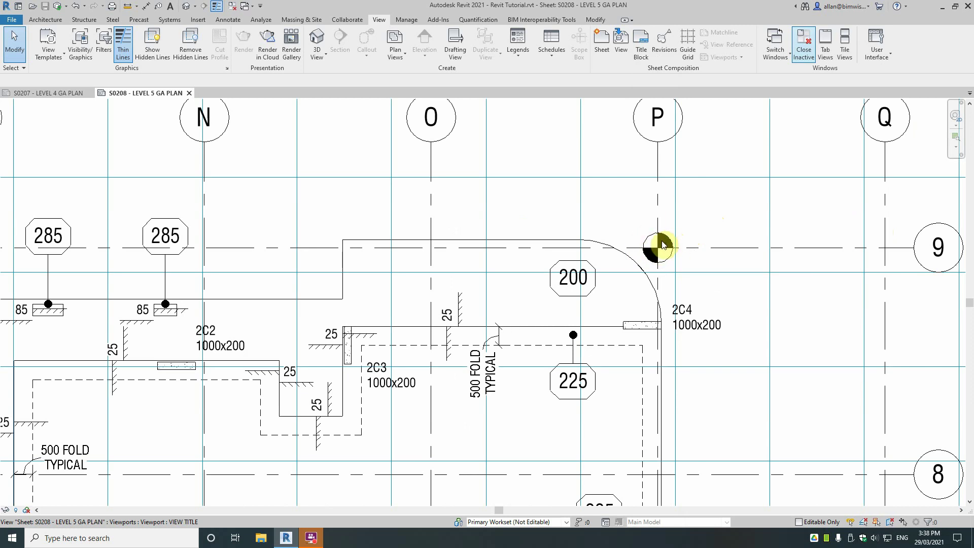
# - Select the Upper Levels guide grid and raise its Guide Spacing above 100 mm in Properties
pyautogui.scroll(-6, 660, 244)
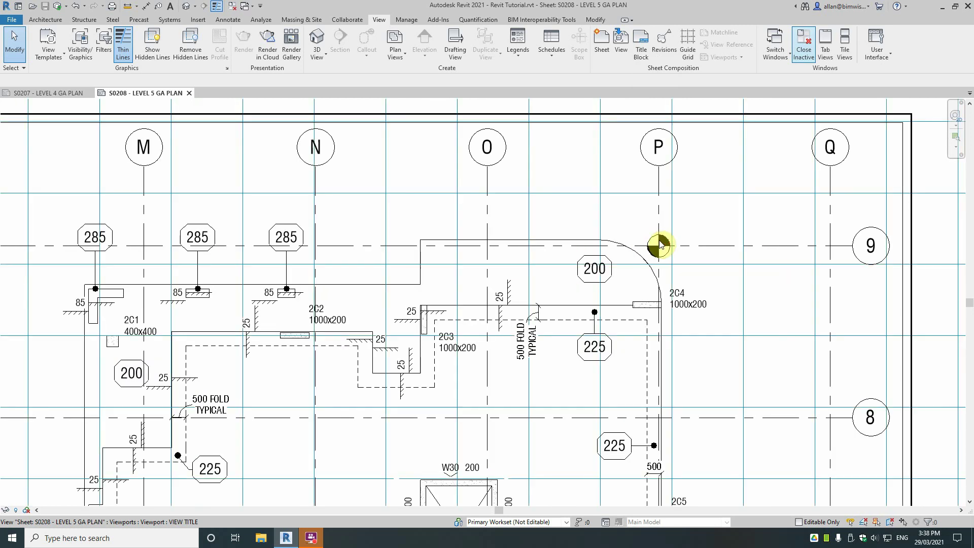
pyautogui.scroll(-4, 660, 244)
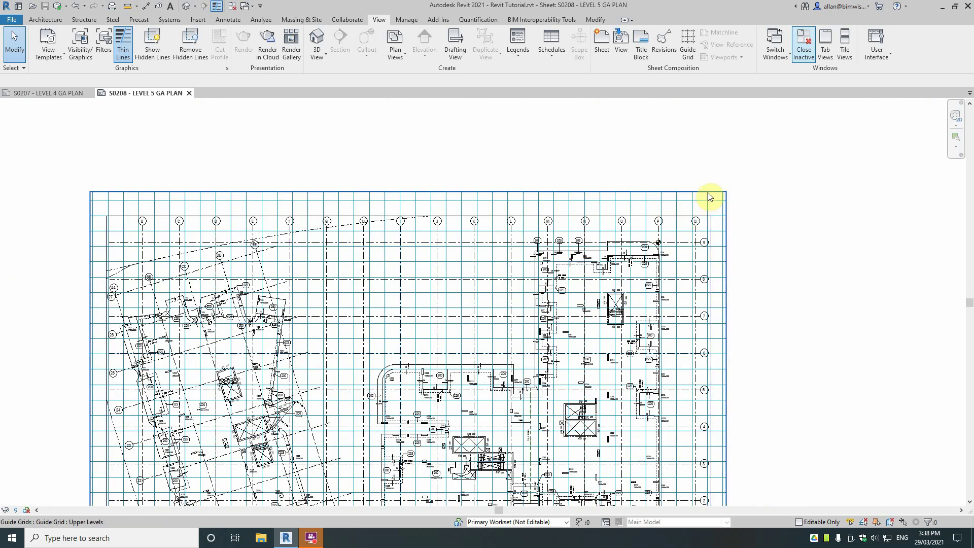
pyautogui.click(694, 197)
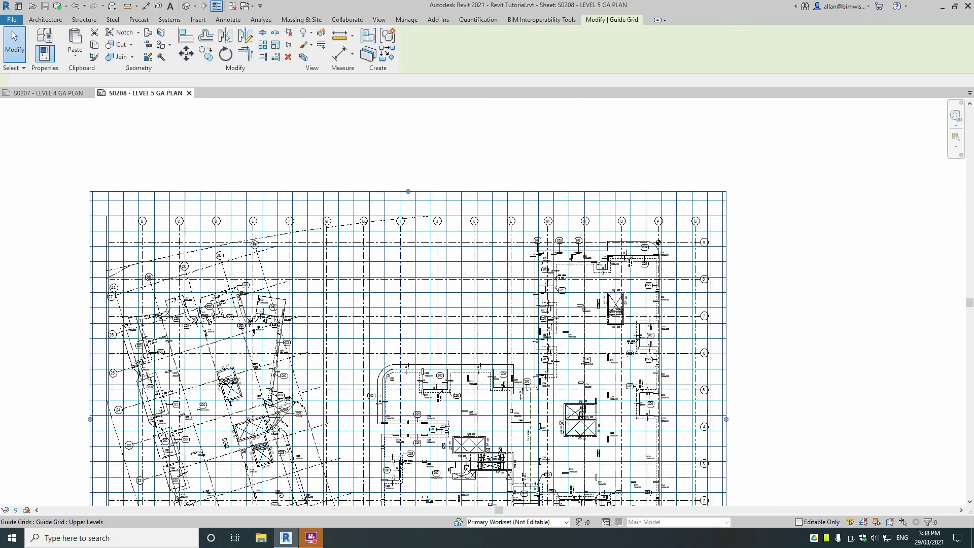
pyautogui.hotkey('ctrl', '1')
pyautogui.moveTo(872, 78); pyautogui.dragTo(717, 99)
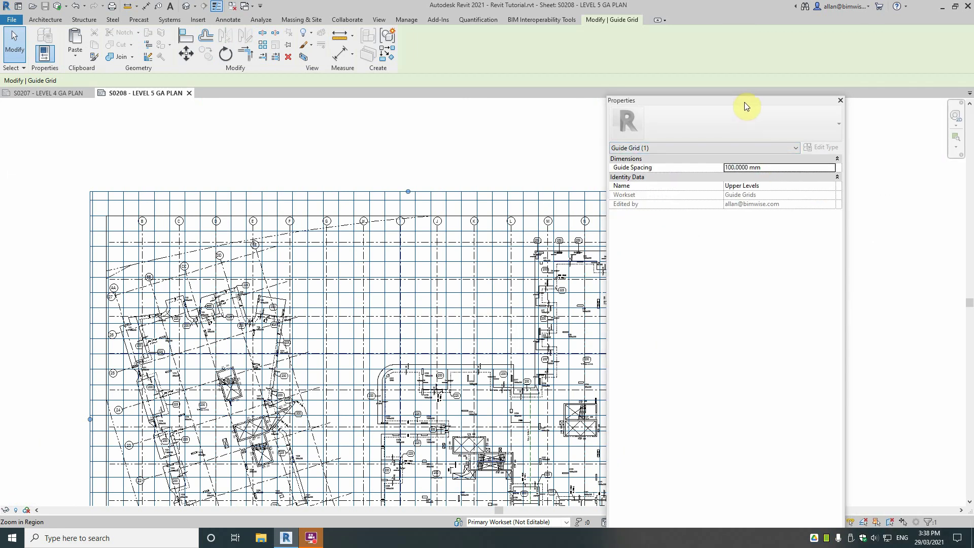
pyautogui.hotkey('ctrl', '1')
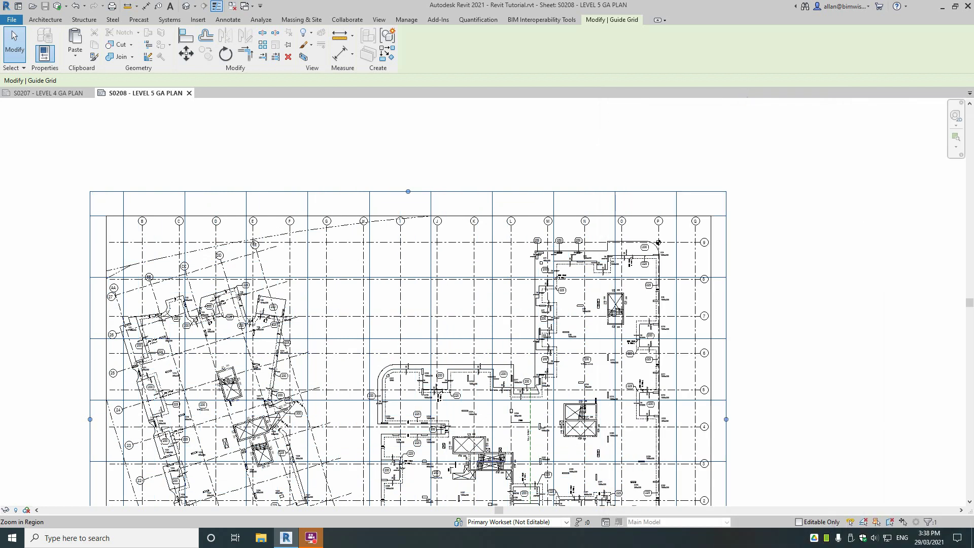
pyautogui.click(15, 31)
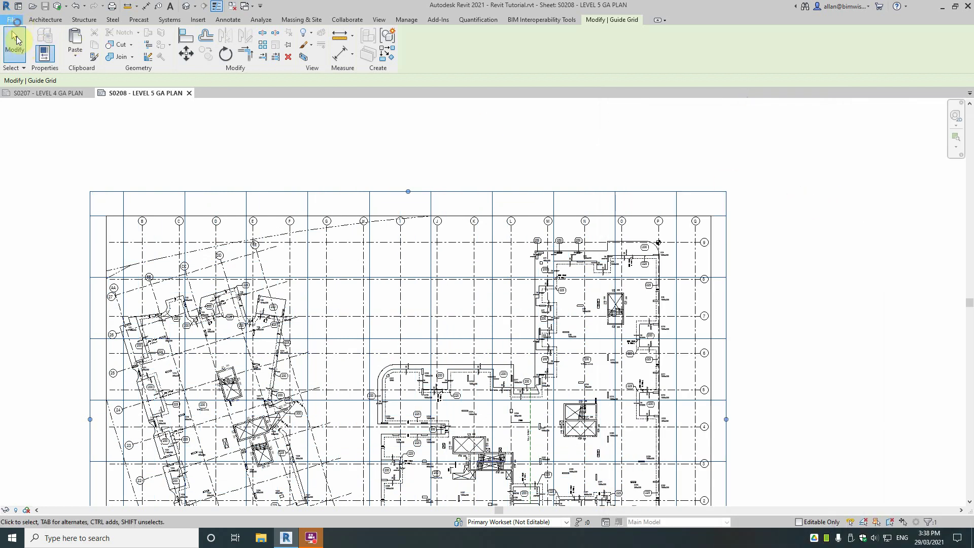
pyautogui.click(12, 21)
pyautogui.click(51, 213)
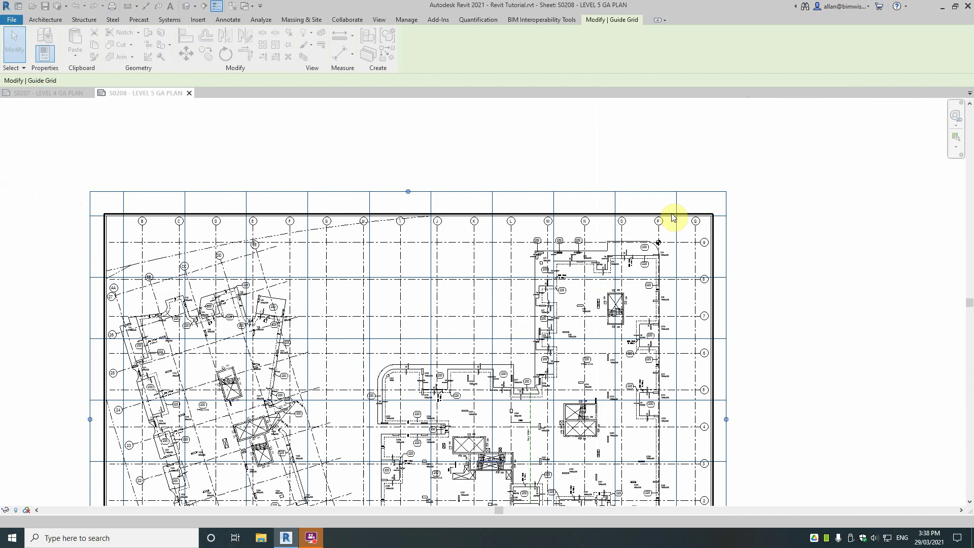
pyautogui.click(552, 279)
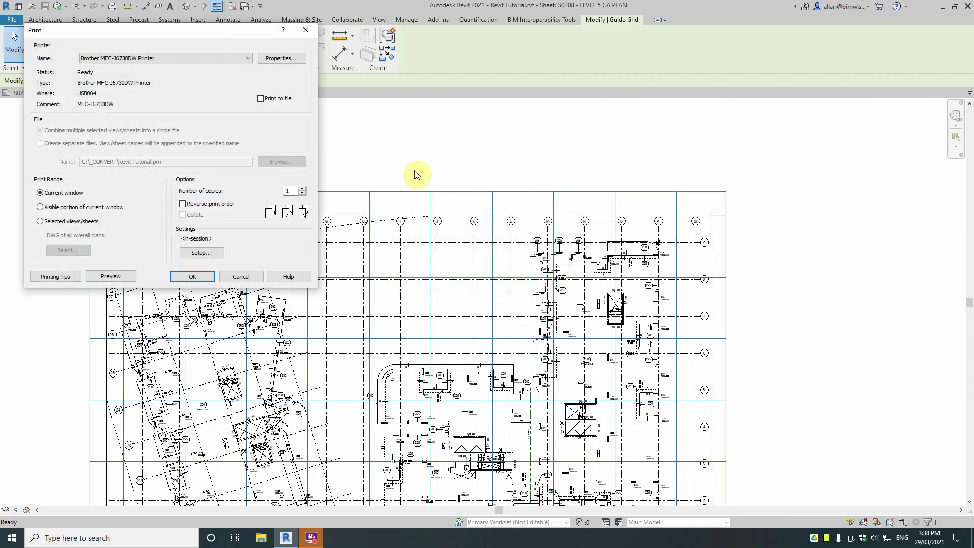
pyautogui.click(170, 56)
pyautogui.click(159, 67)
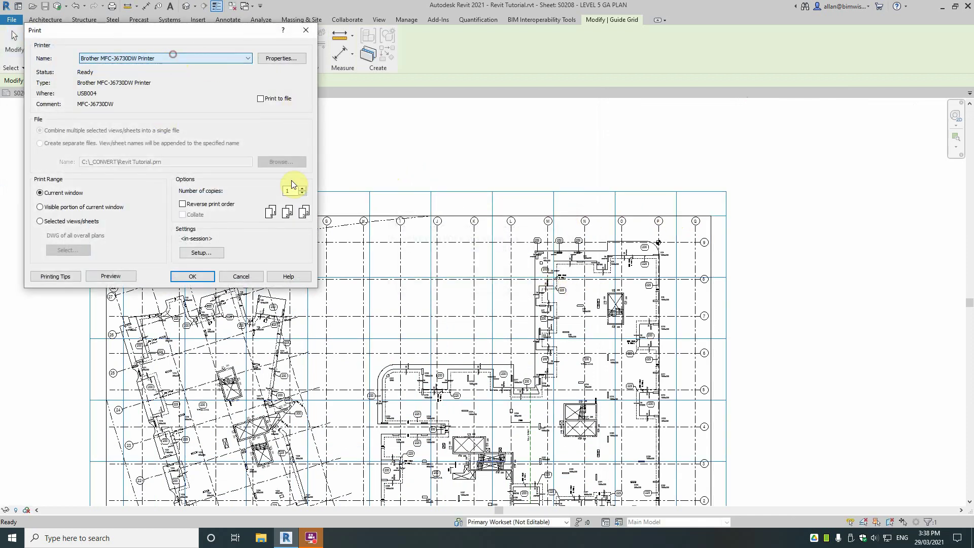
pyautogui.click(122, 278)
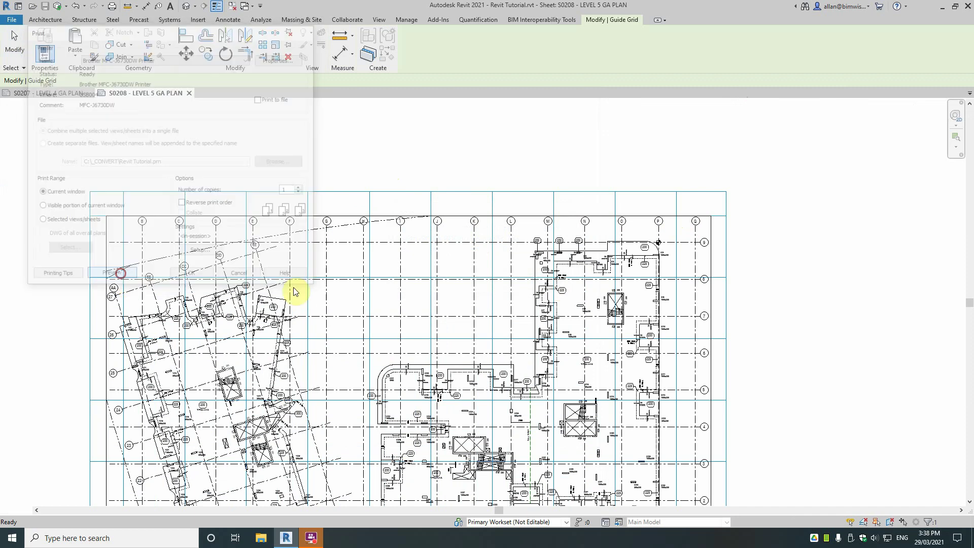
pyautogui.click(489, 272)
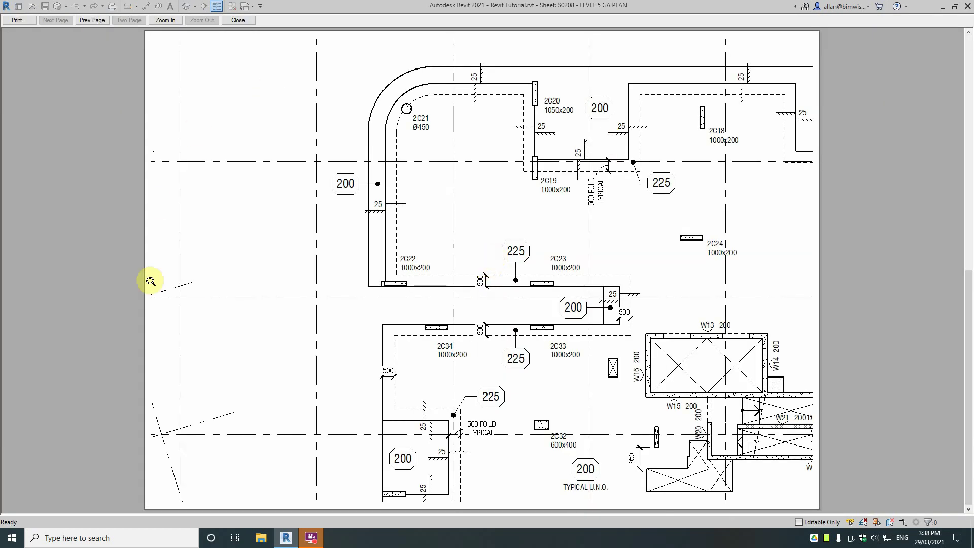
pyautogui.click(243, 18)
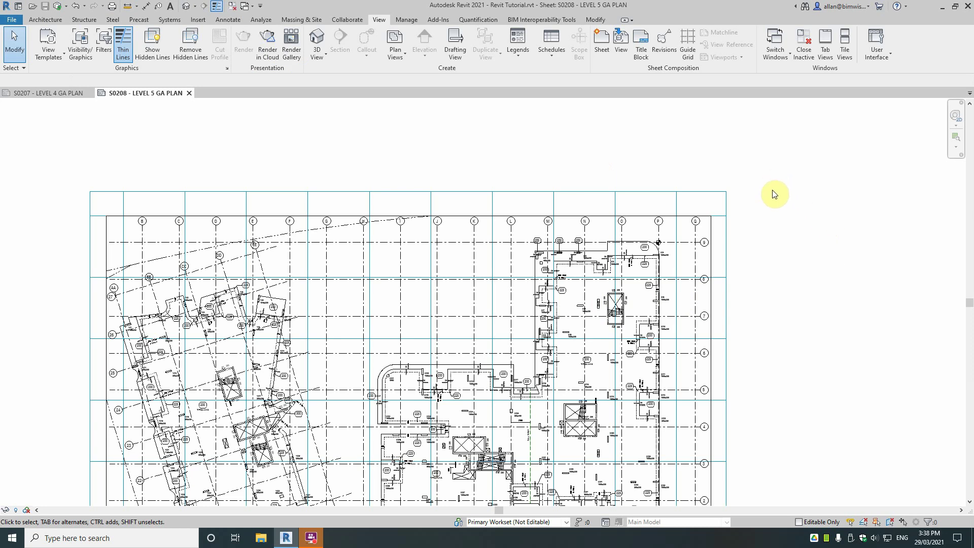
# - Select the Upper Levels guide grid and move it lower on sheet S0208
pyautogui.click(728, 193)
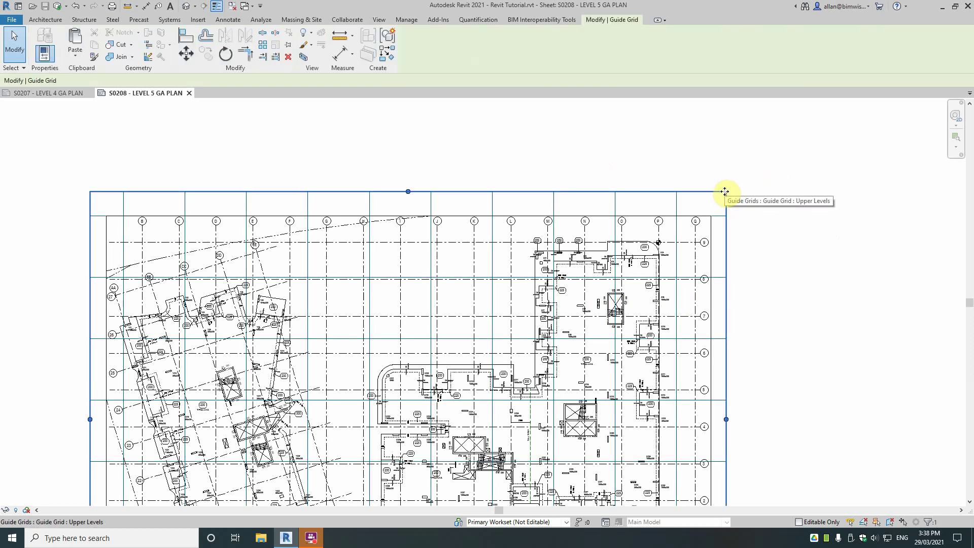
pyautogui.scroll(-1, 724, 191)
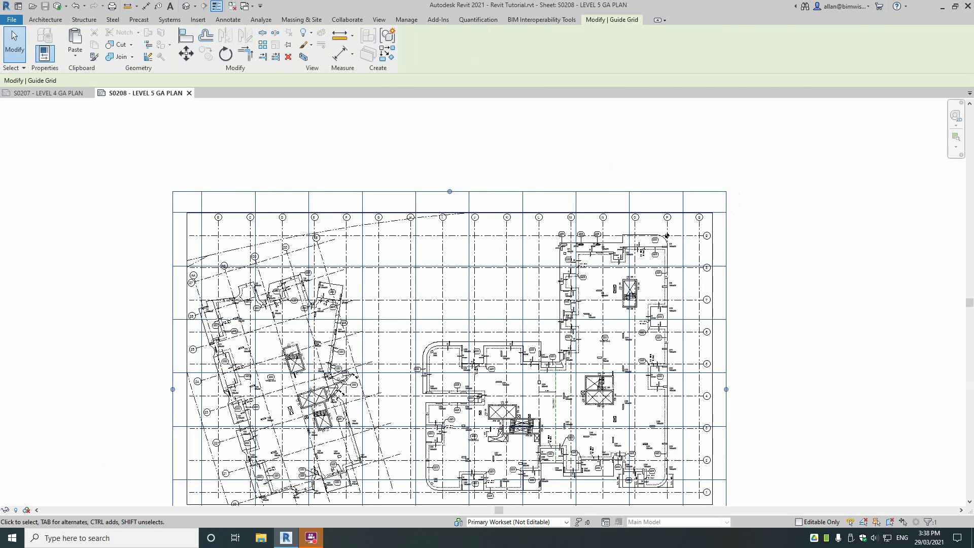
pyautogui.moveTo(971, 91)
pyautogui.mouseDown()
pyautogui.moveTo(685, 83)
pyautogui.moveTo(604, 71)
pyautogui.moveTo(964, 92)
pyautogui.mouseUp()
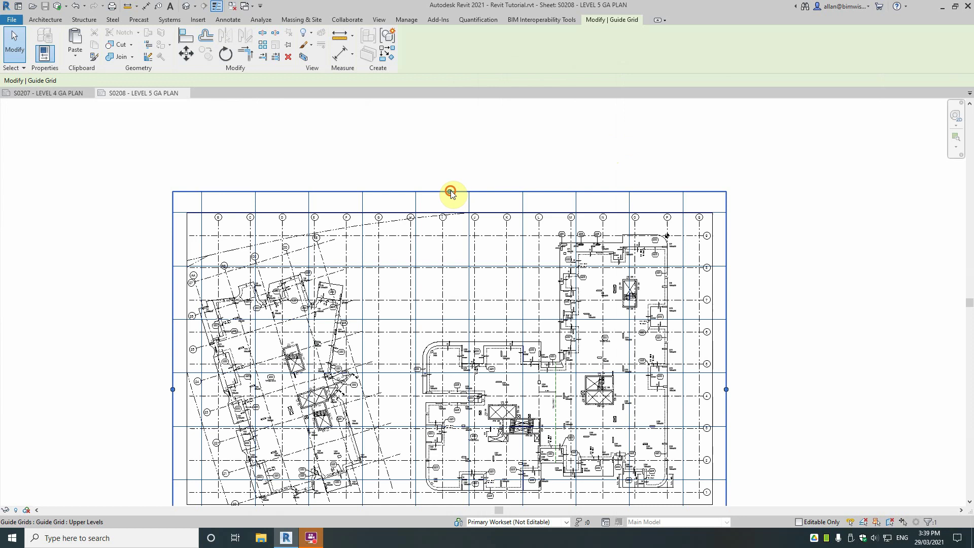
pyautogui.moveTo(450, 200); pyautogui.dragTo(454, 226)
# - Pull the guide grid's left, bottom and right edges in to cover grids M–P, rows 7–9
pyautogui.scroll(-2, 453, 226)
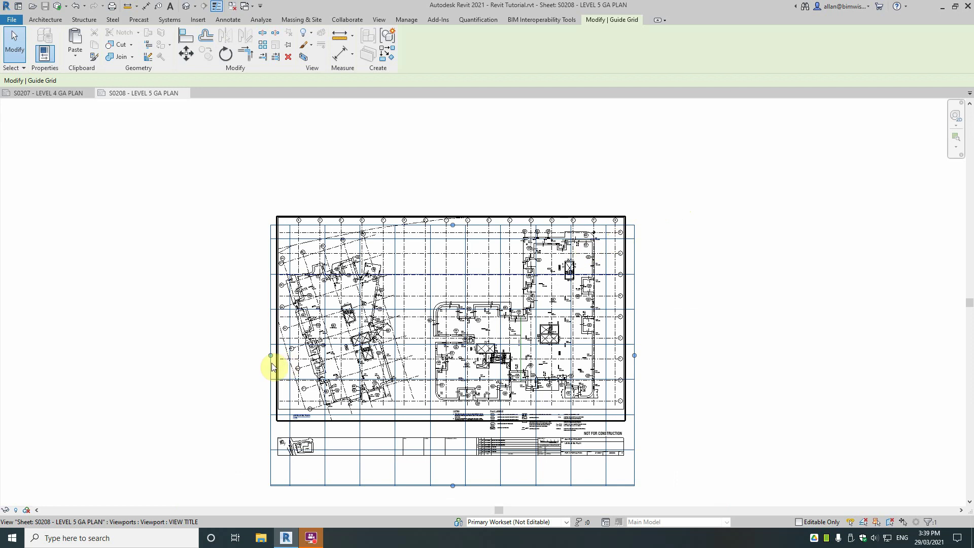
pyautogui.moveTo(272, 362); pyautogui.dragTo(529, 346)
pyautogui.moveTo(582, 484); pyautogui.dragTo(587, 272)
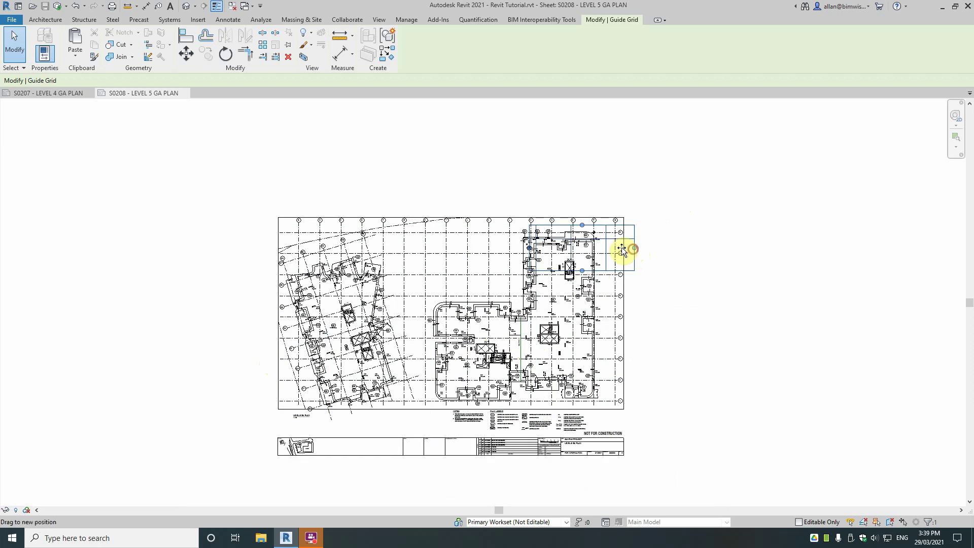
pyautogui.moveTo(599, 249); pyautogui.dragTo(600, 250)
pyautogui.scroll(6, 600, 250)
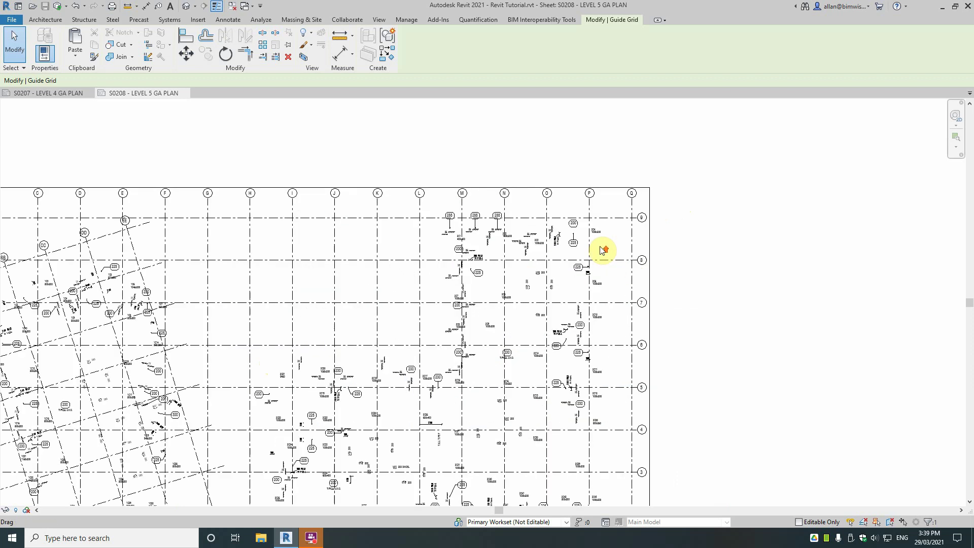
pyautogui.moveTo(634, 215); pyautogui.dragTo(598, 285, button='middle')
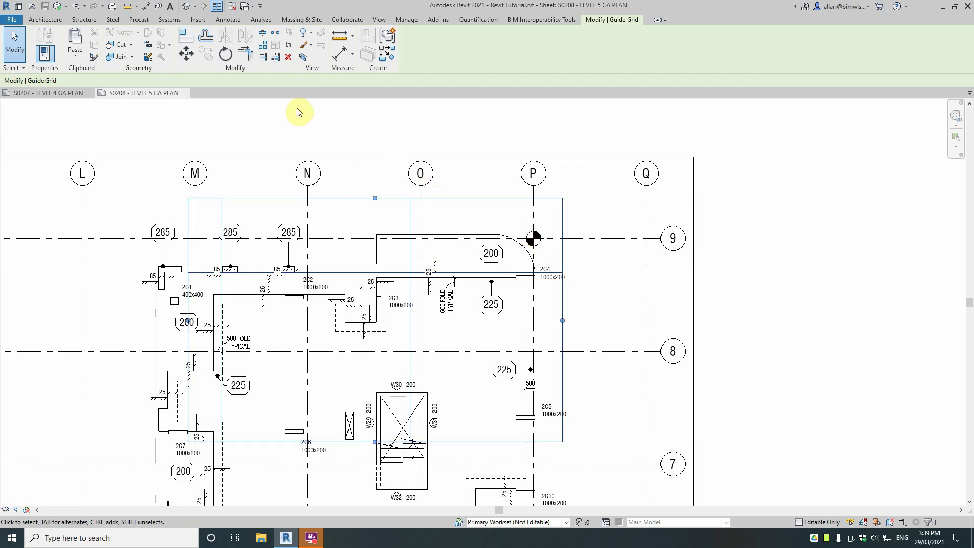
# - Move the Upper Levels guide grid so one of its line intersections lands on the P/9 datum marker
pyautogui.click(186, 54)
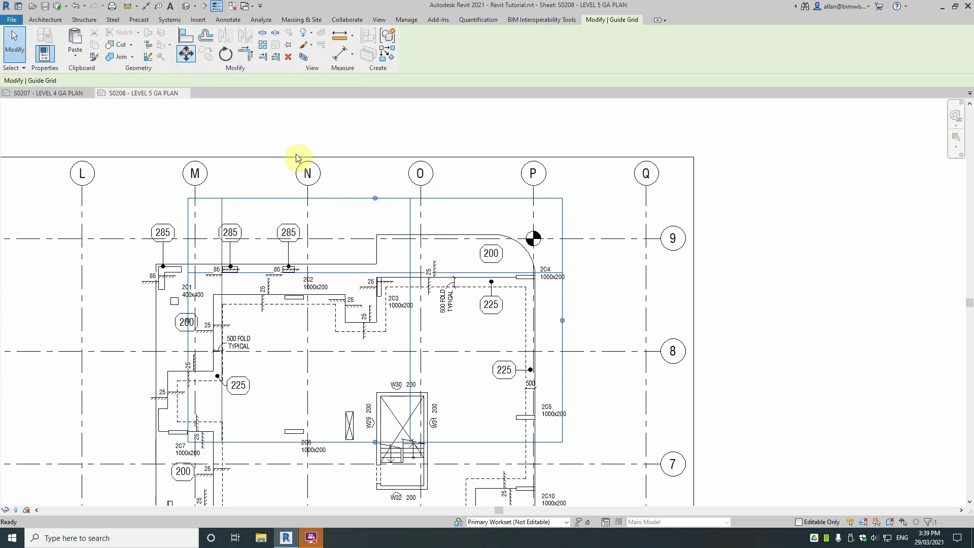
pyautogui.click(410, 273)
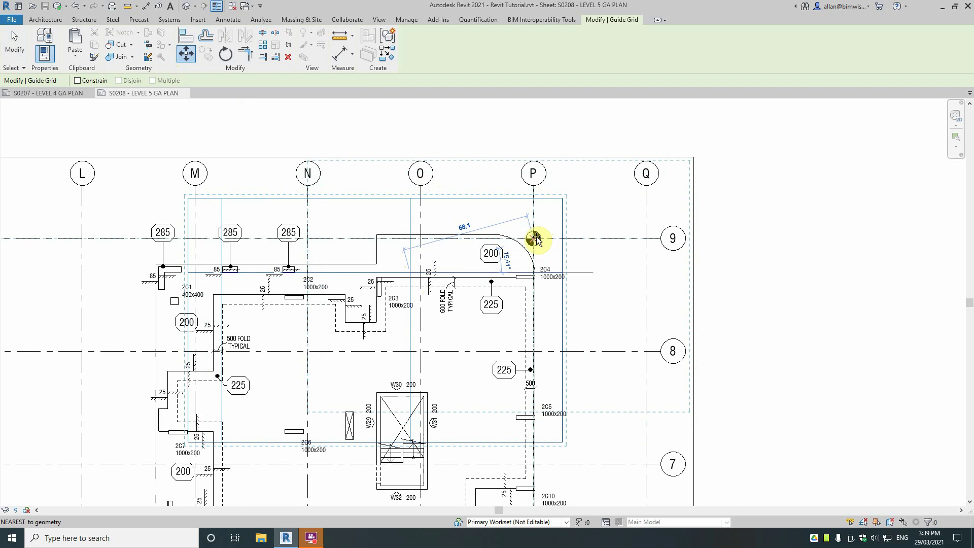
pyautogui.scroll(3, 534, 239)
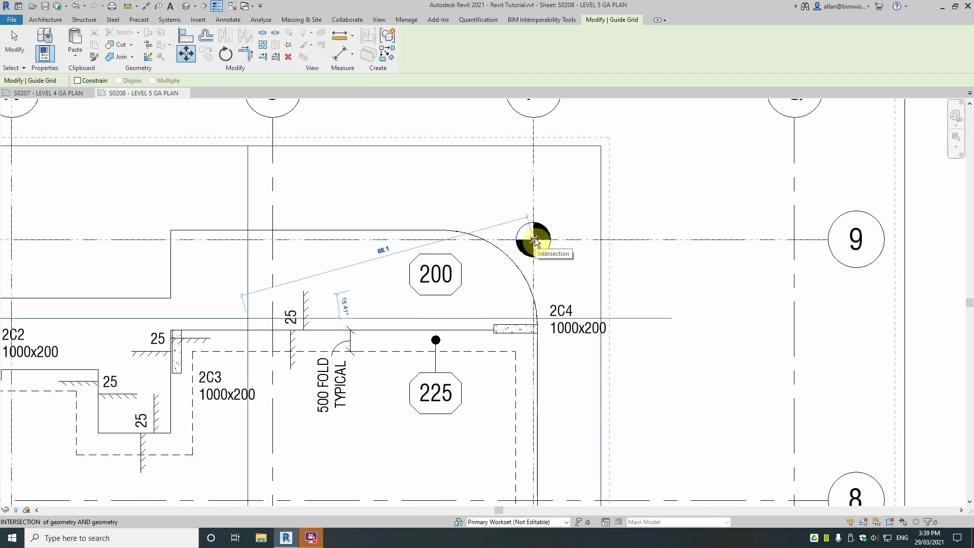
pyautogui.click(534, 239)
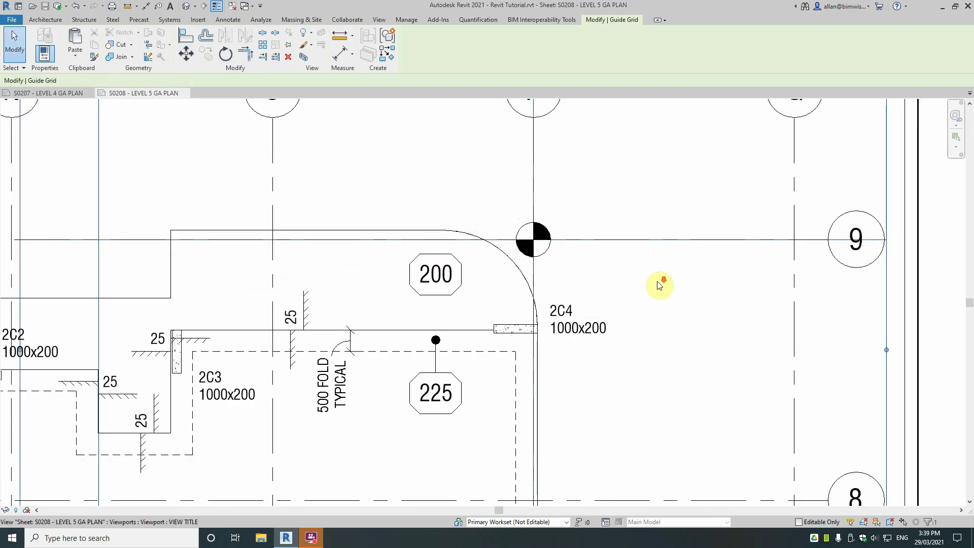
pyautogui.scroll(-4, 657, 281)
# - On sheet S0207, delete the old Level 4 viewport and place a fresh LEVEL 4 GA PLAN view
pyautogui.click(825, 249)
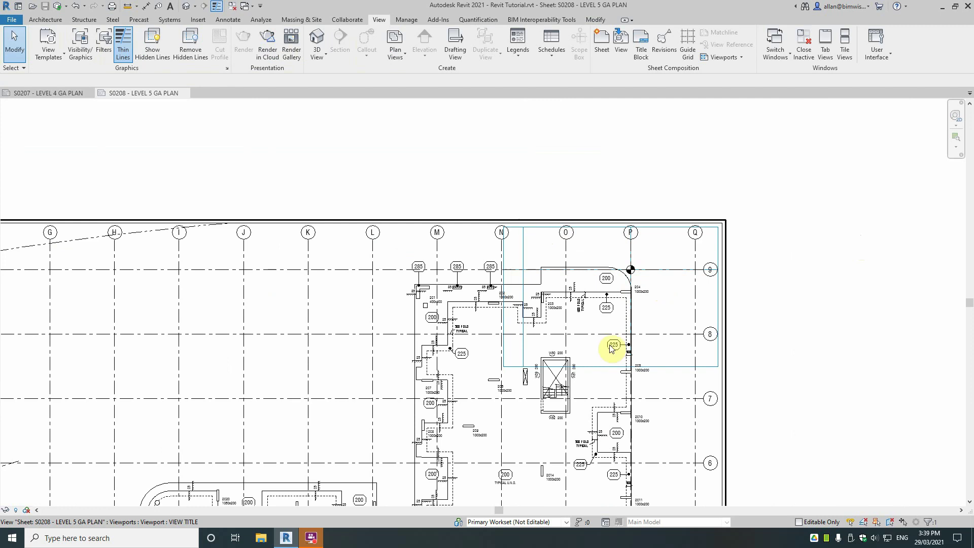
pyautogui.click(62, 93)
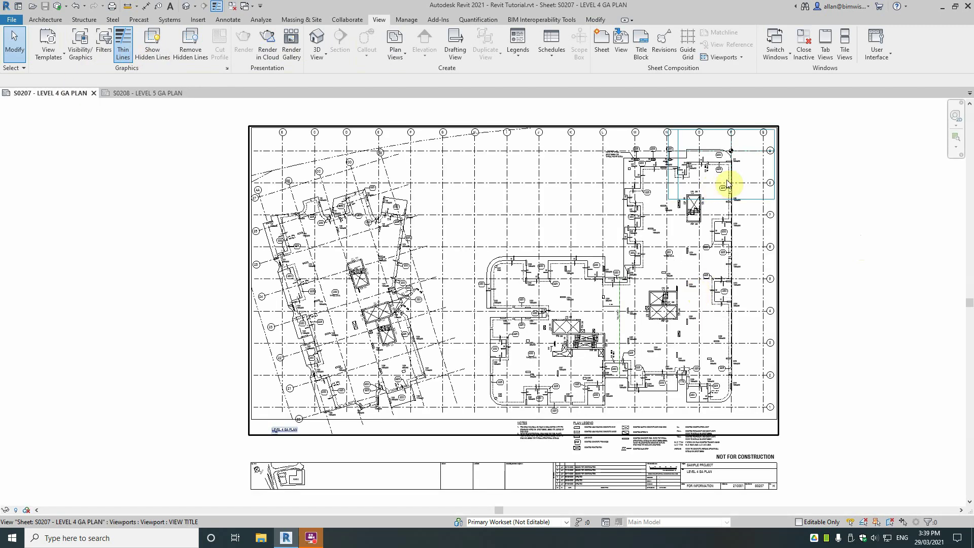
pyautogui.click(708, 247)
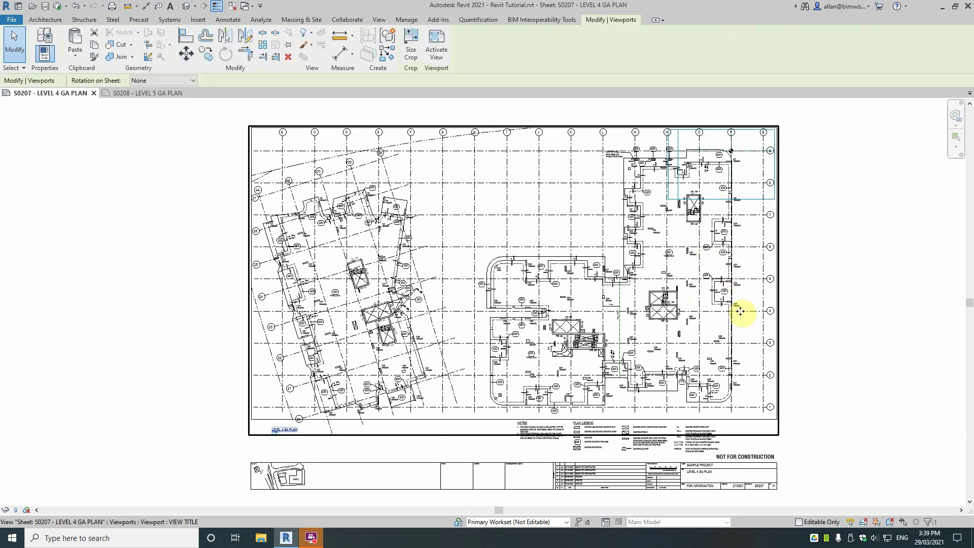
pyautogui.press('Delete')
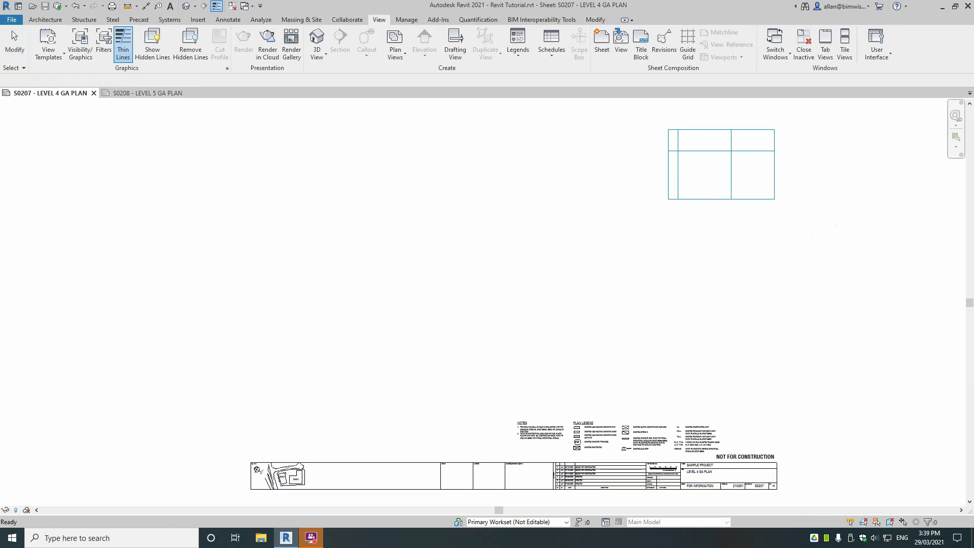
pyautogui.doubleClick(588, 259)
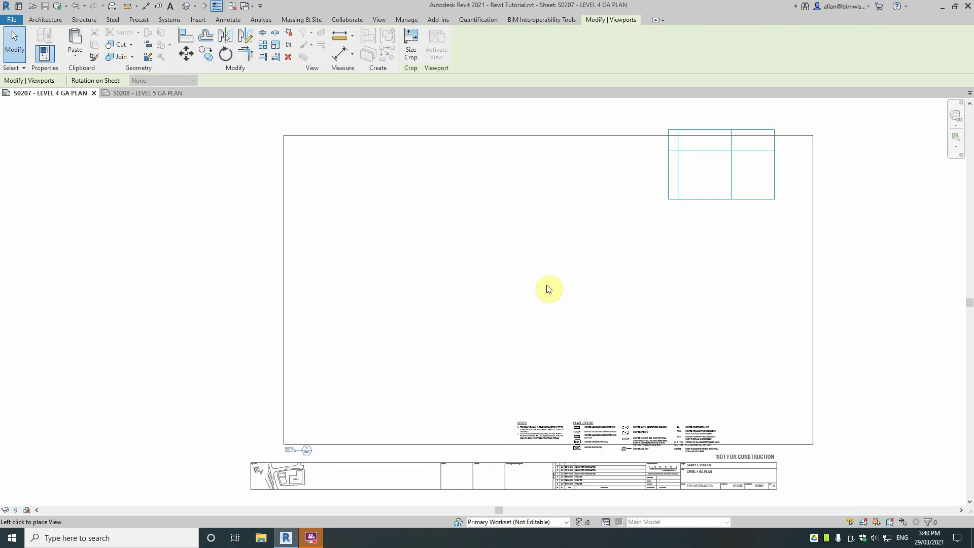
pyautogui.click(514, 285)
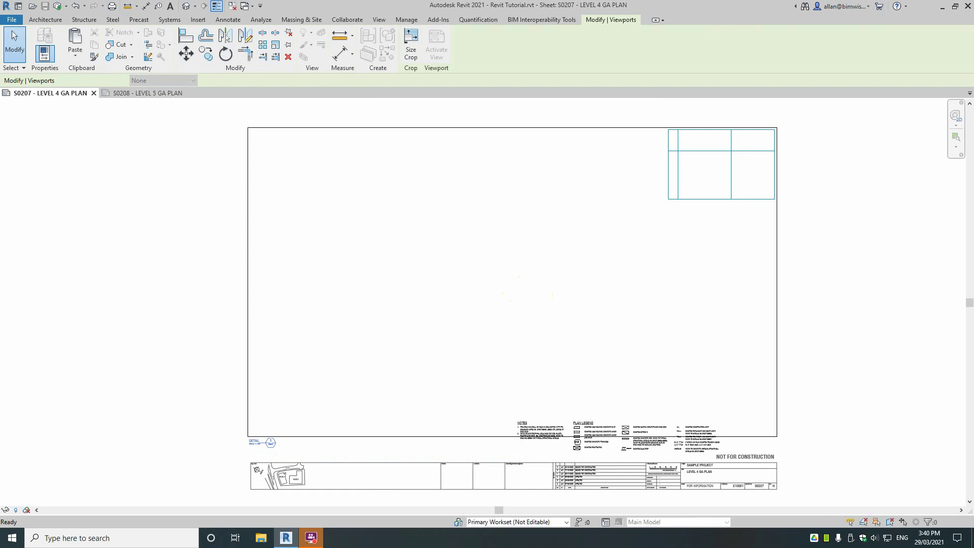
# - Move the Level 4 viewport so its P/9 datum sits on the guide grid intersection, then compare with S0208
pyautogui.click(274, 444)
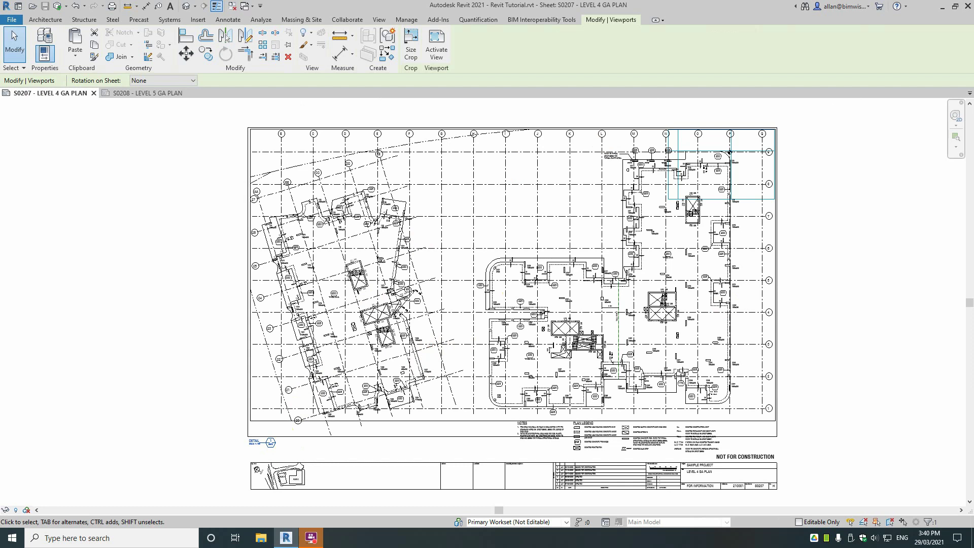
pyautogui.click(668, 213)
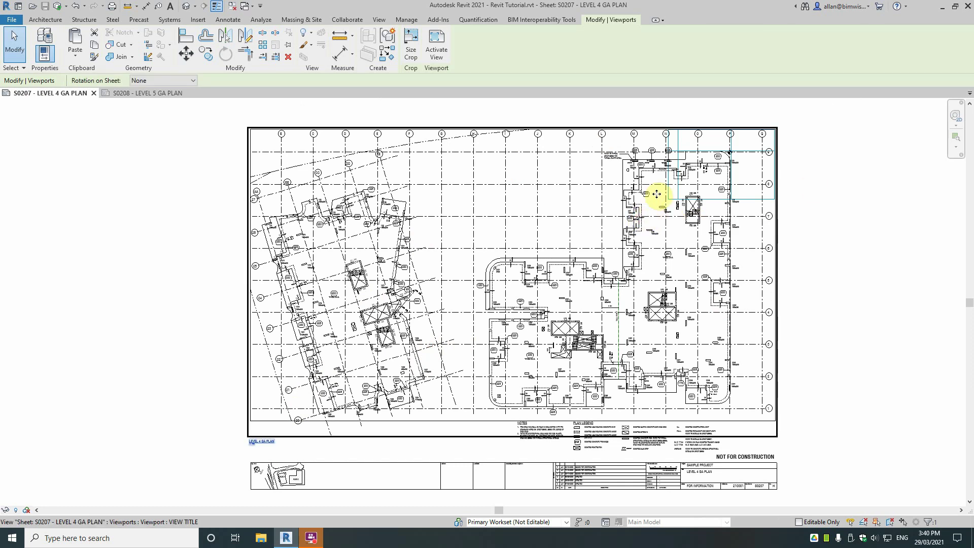
pyautogui.press('Escape')
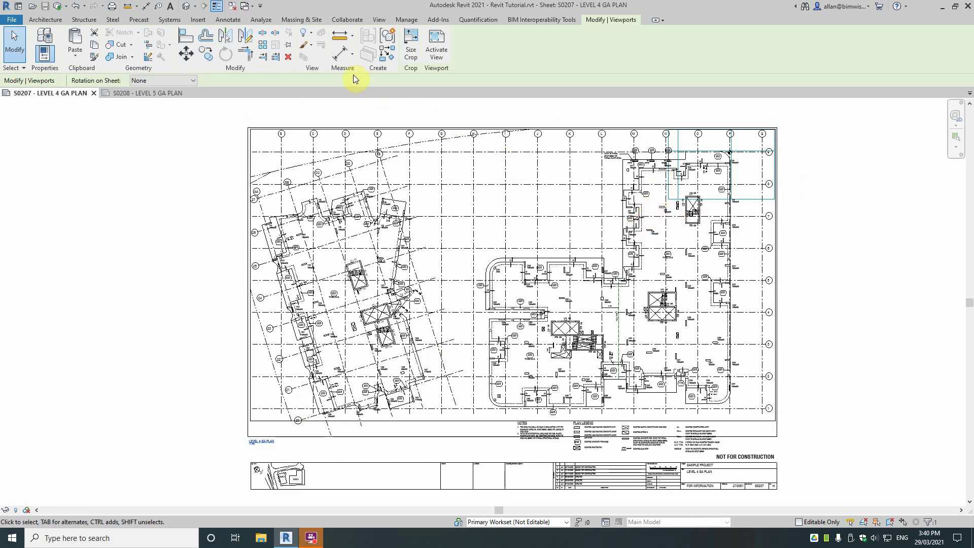
pyautogui.click(184, 54)
pyautogui.scroll(6, 730, 160)
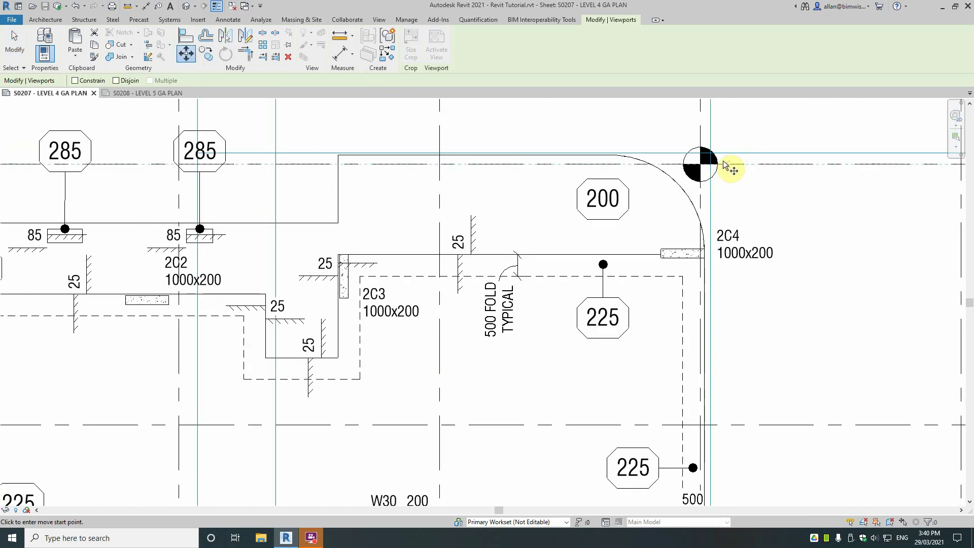
pyautogui.click(702, 164)
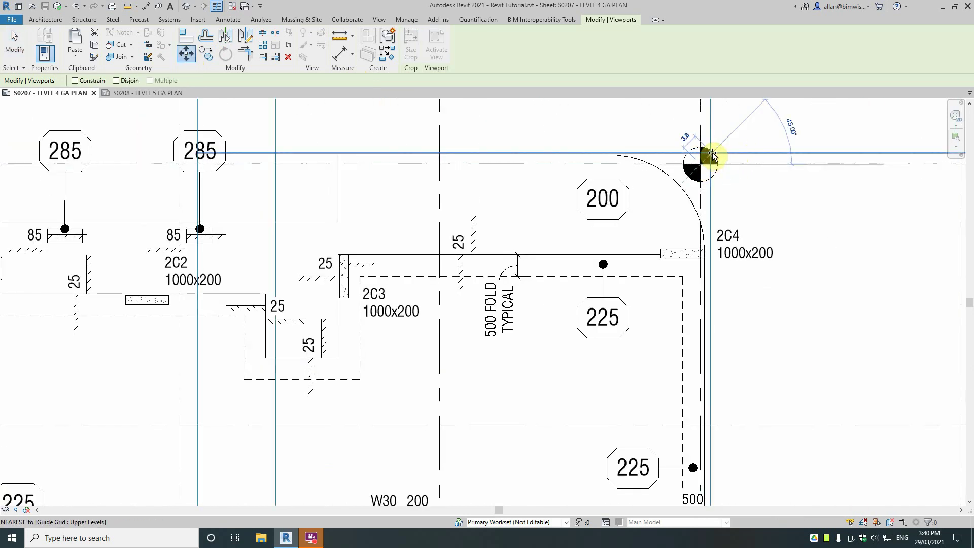
pyautogui.scroll(5, 712, 154)
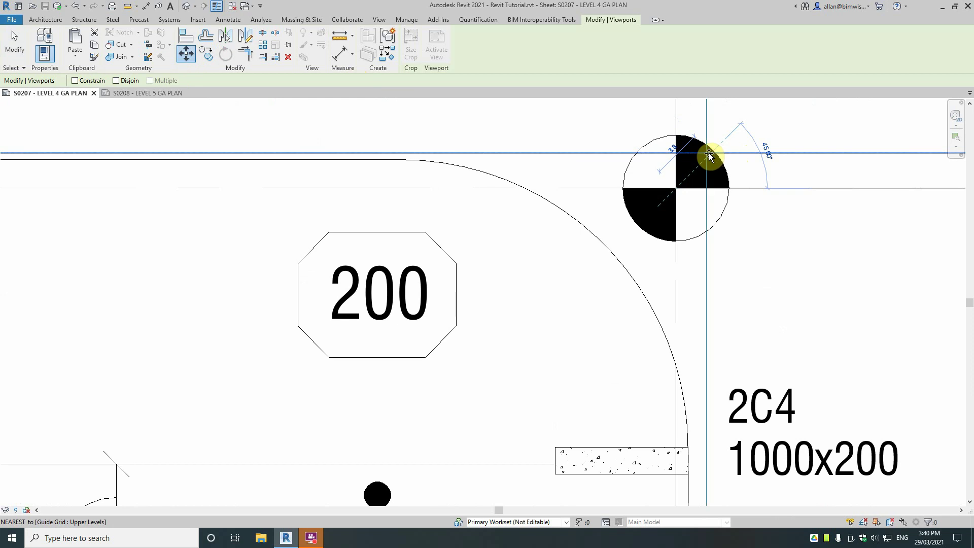
pyautogui.scroll(2, 707, 155)
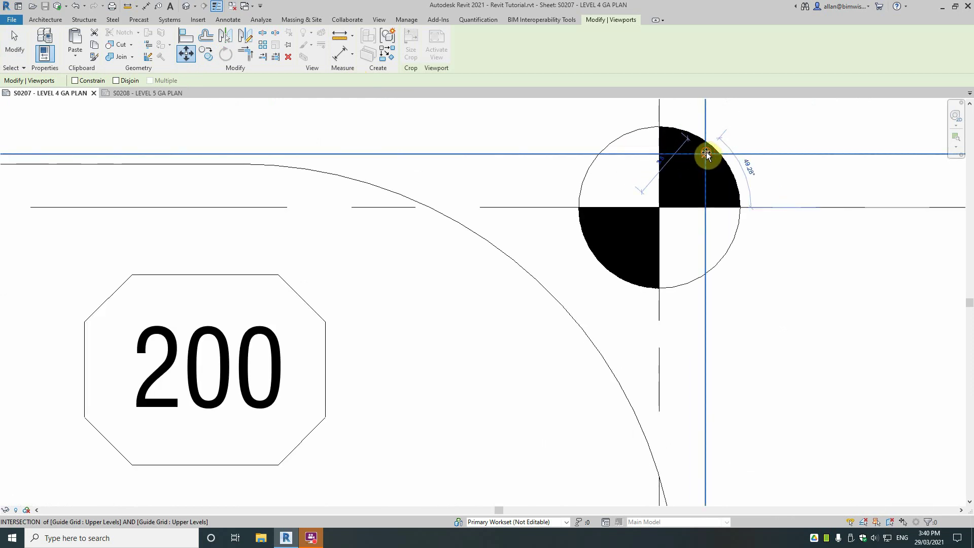
pyautogui.click(705, 154)
pyautogui.scroll(-10, 804, 272)
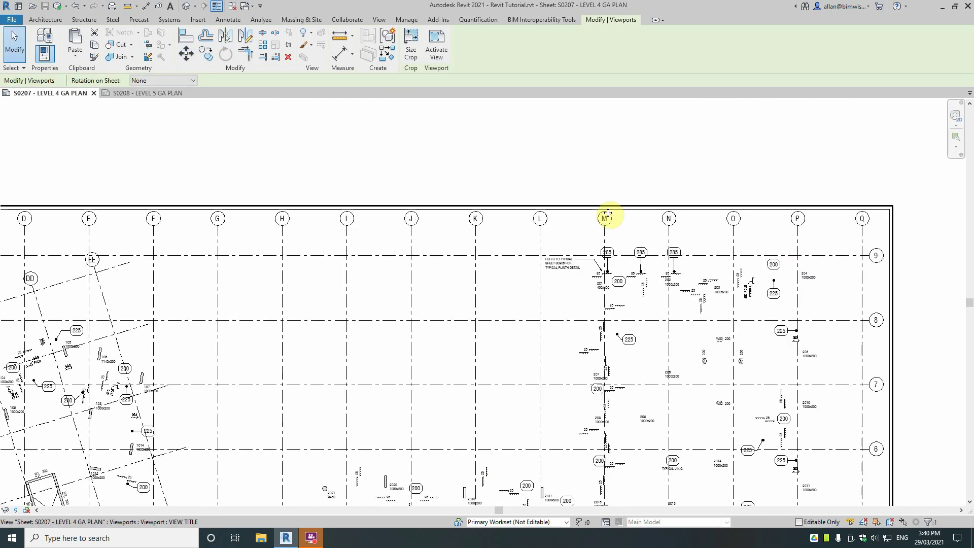
pyautogui.scroll(-2, 328, 133)
pyautogui.click(164, 93)
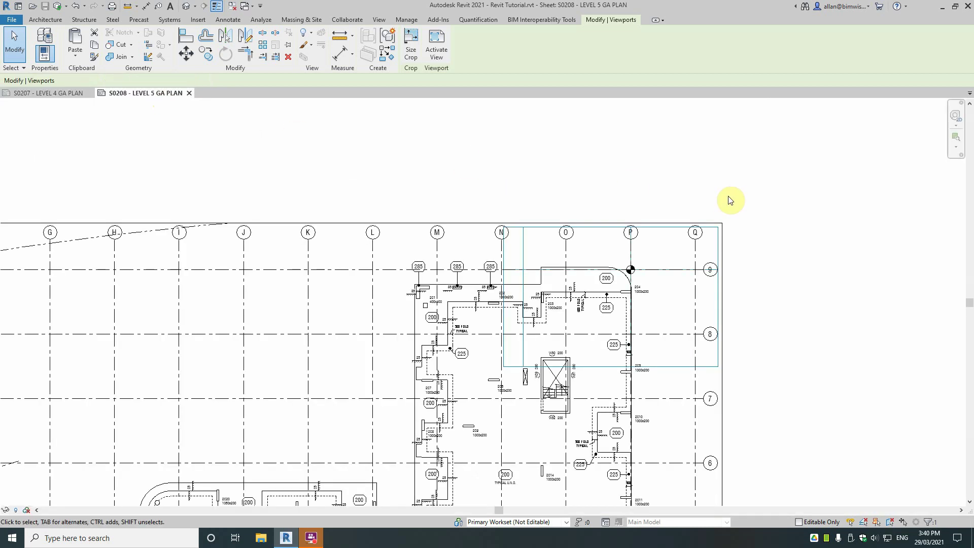
pyautogui.click(80, 92)
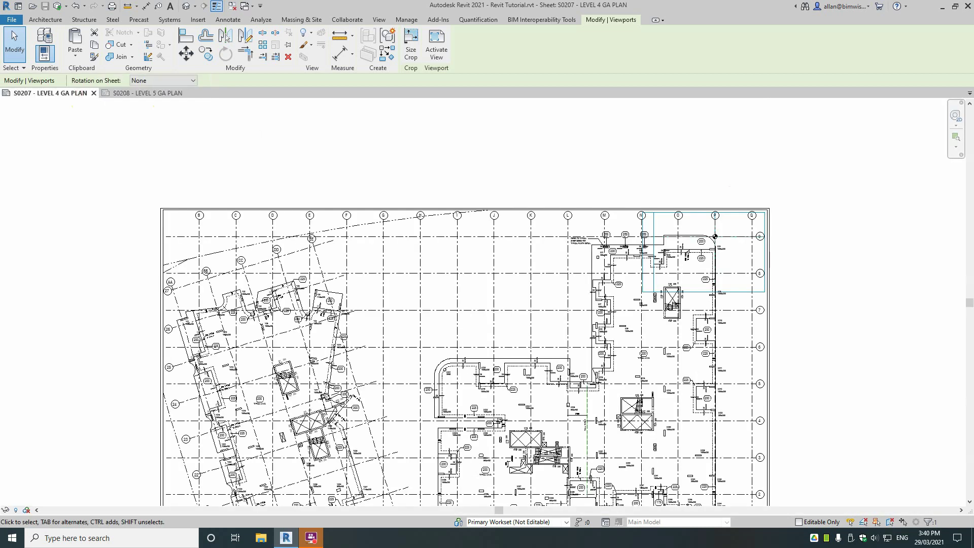